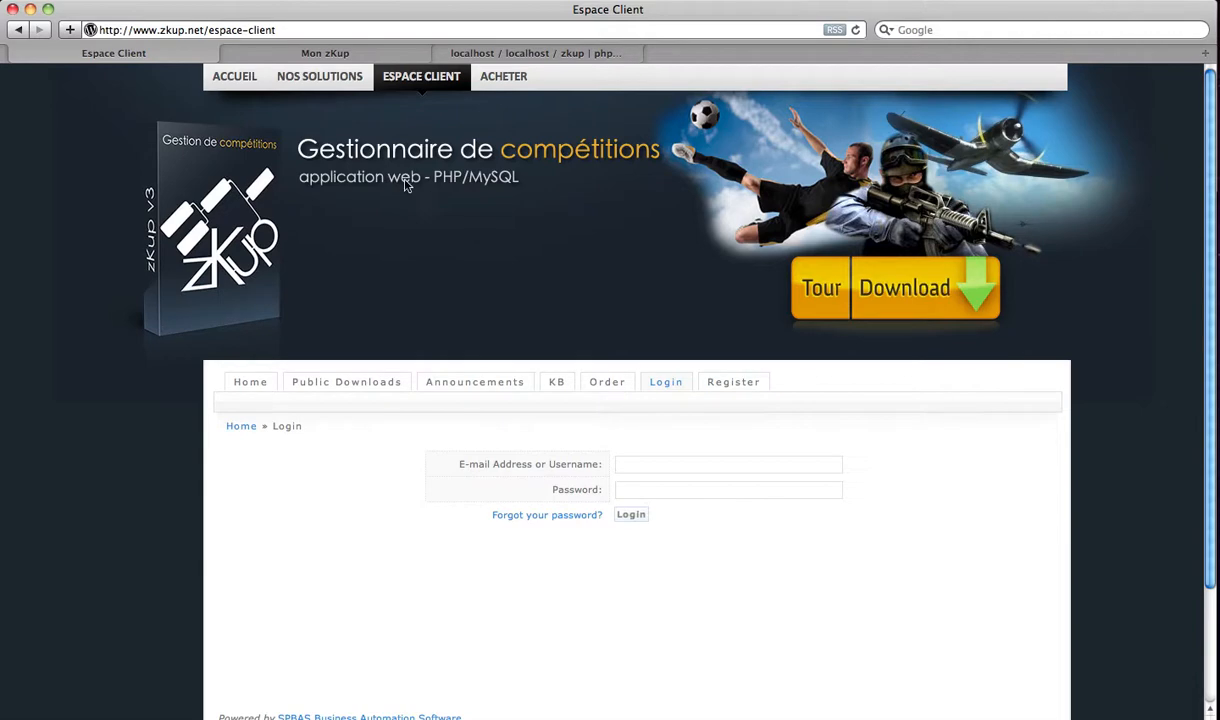
Step: Go from the zKup home page to the Espace Client login page
click(236, 77)
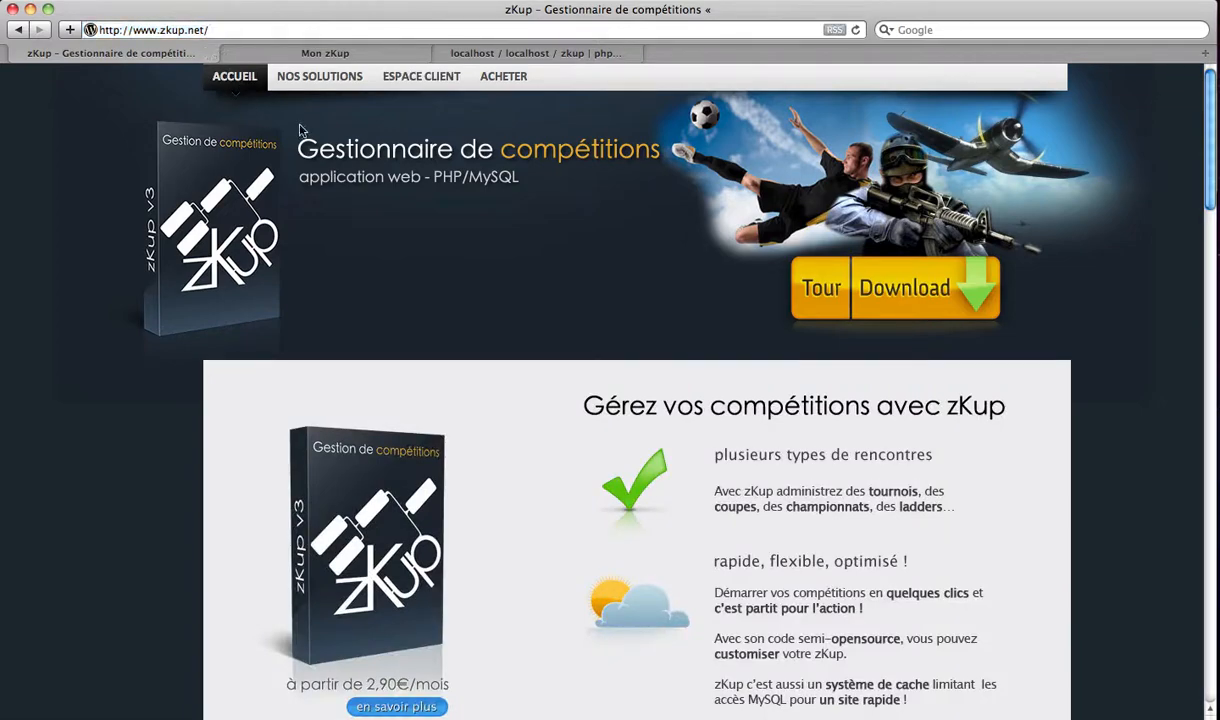
click(426, 82)
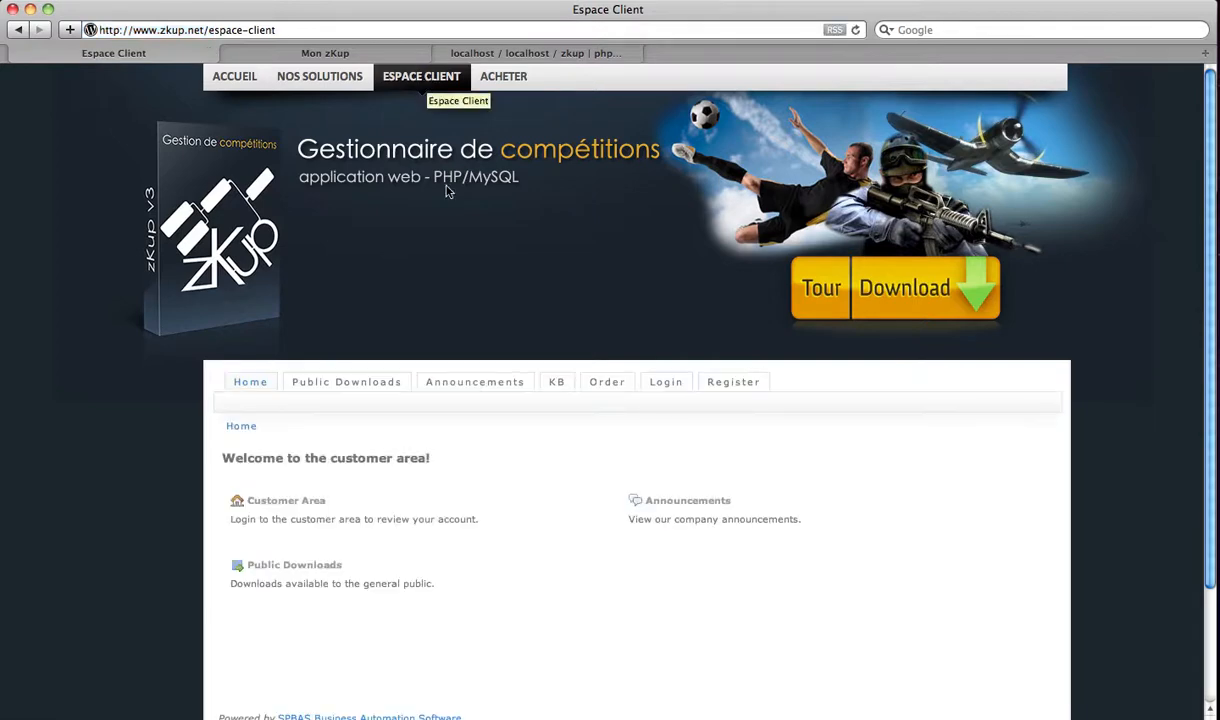
click(665, 384)
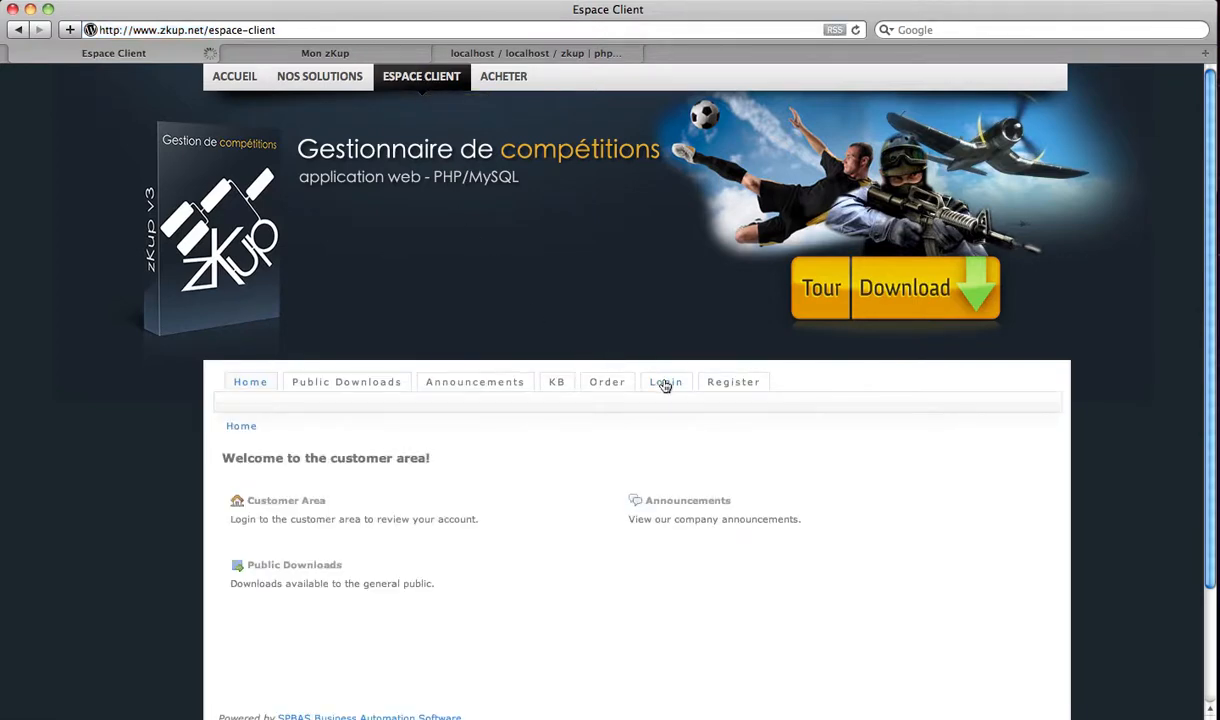
Step: Enter the account username and password in the login form and submit them
click(644, 464)
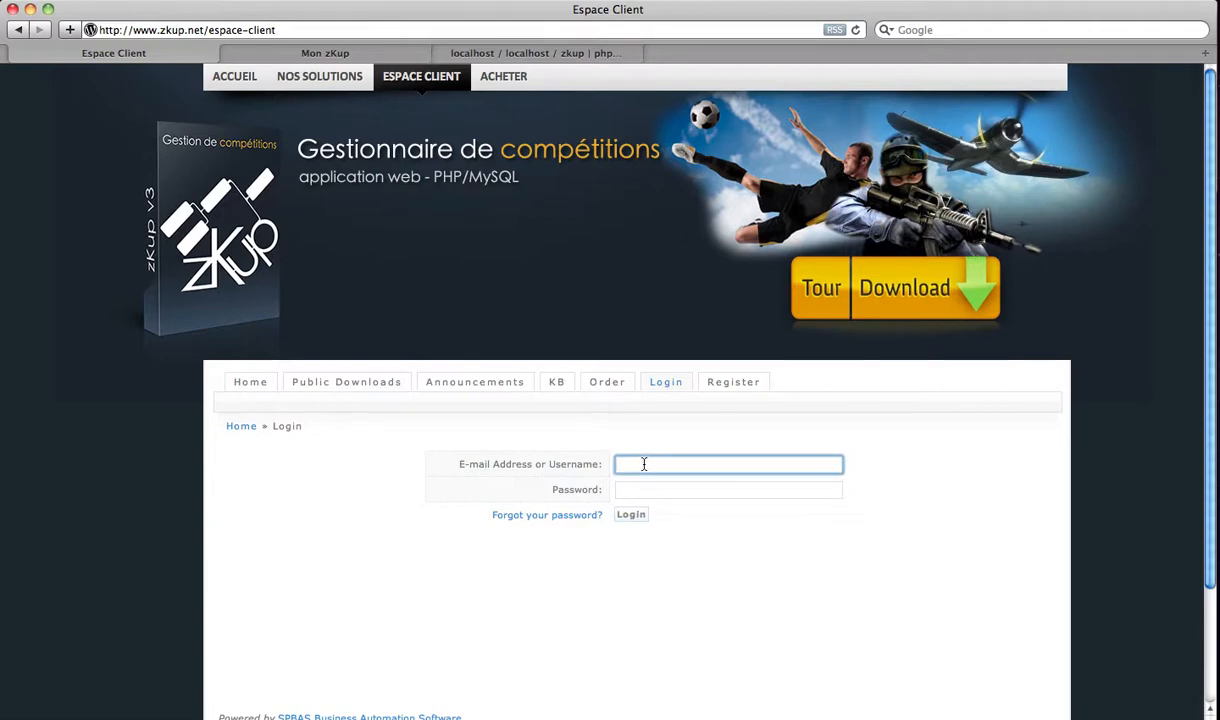
text(Karl CO5)
text(SE)
key(Tab)
text(*******)
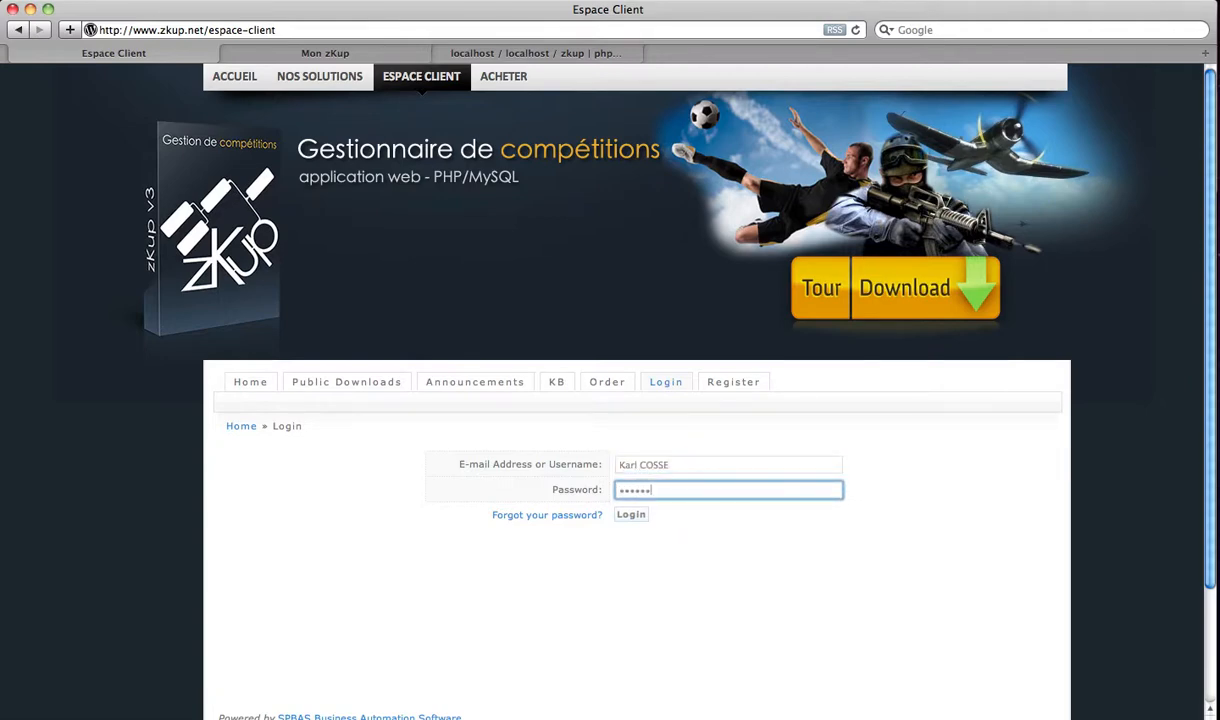
key(Return)
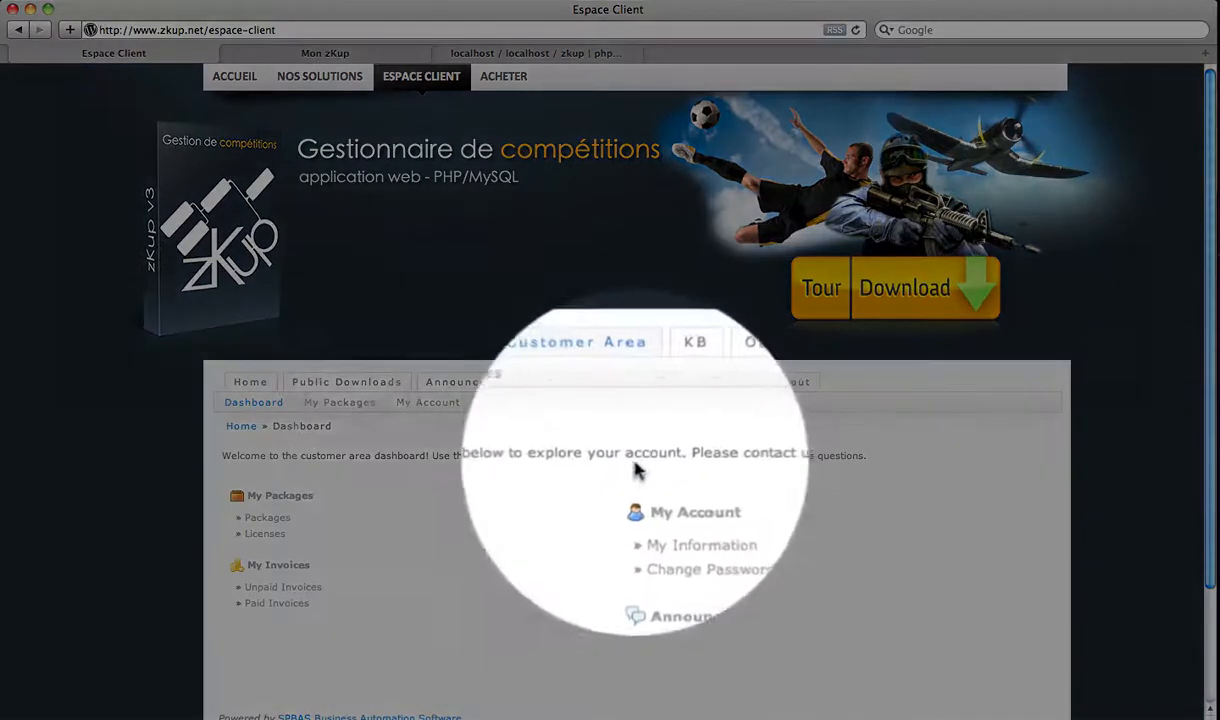
Step: Find zkup.3.18.zip in the zKup v3 Dernière version downloads, then return to phpMyAdmin's zkup database
click(330, 407)
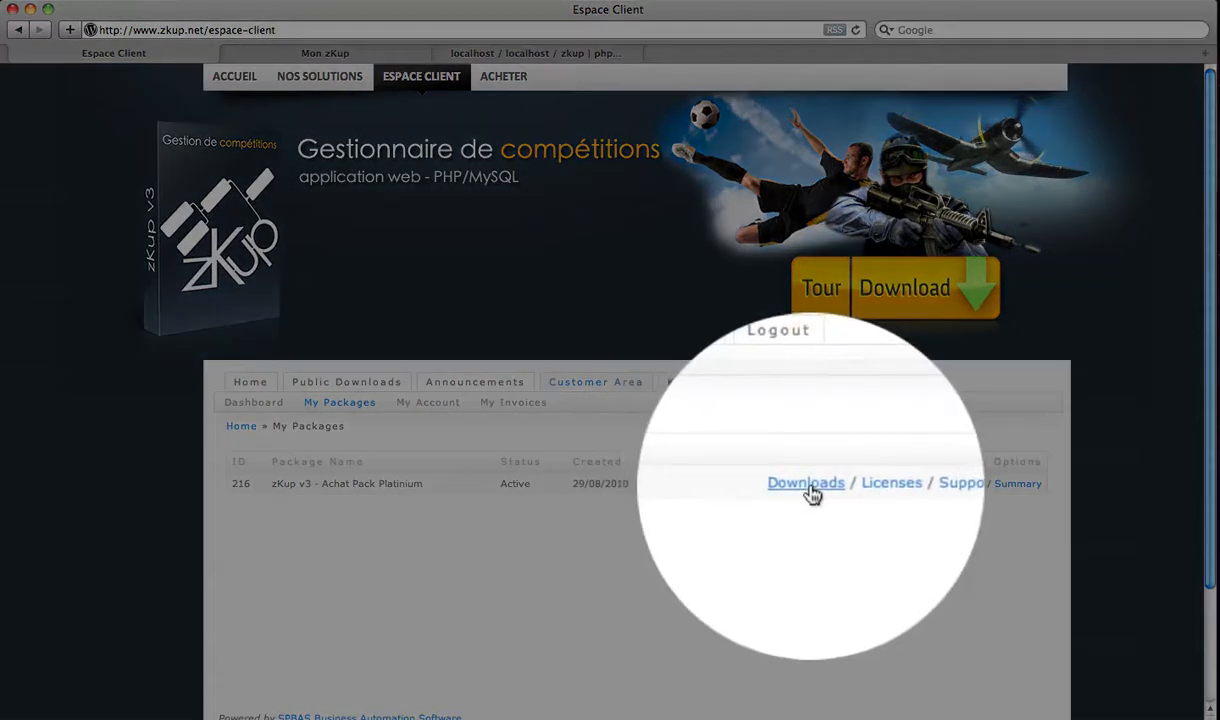
click(812, 493)
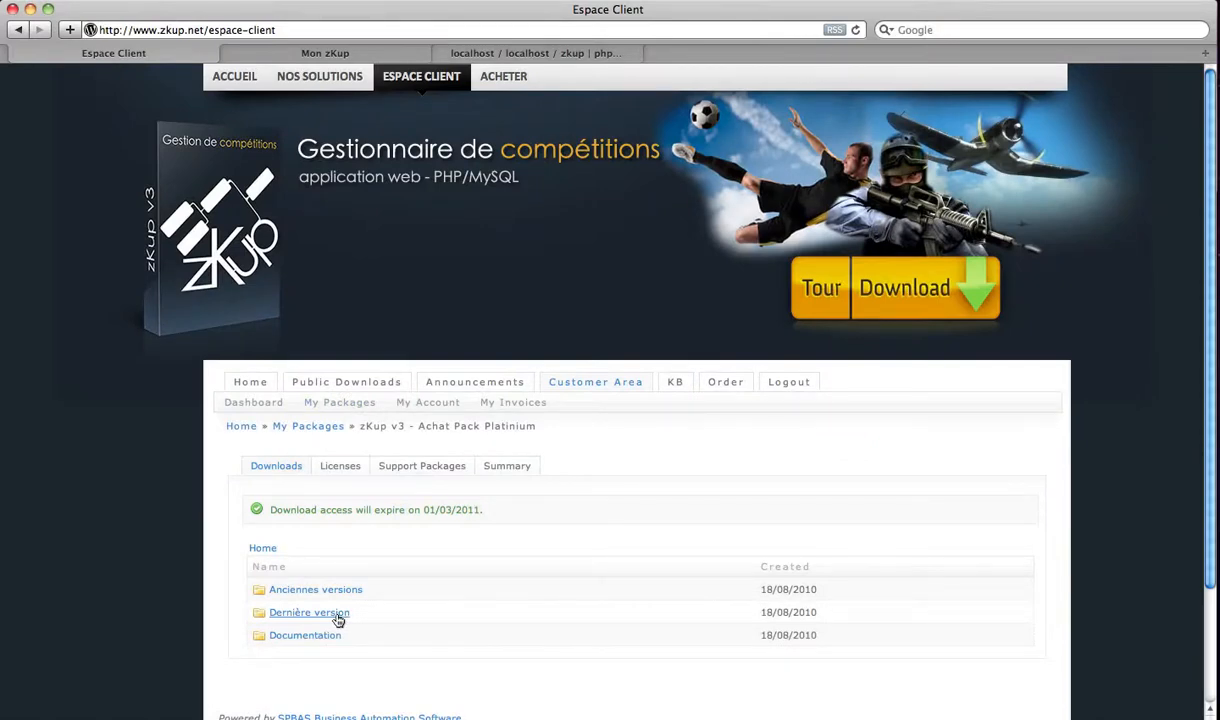
click(337, 616)
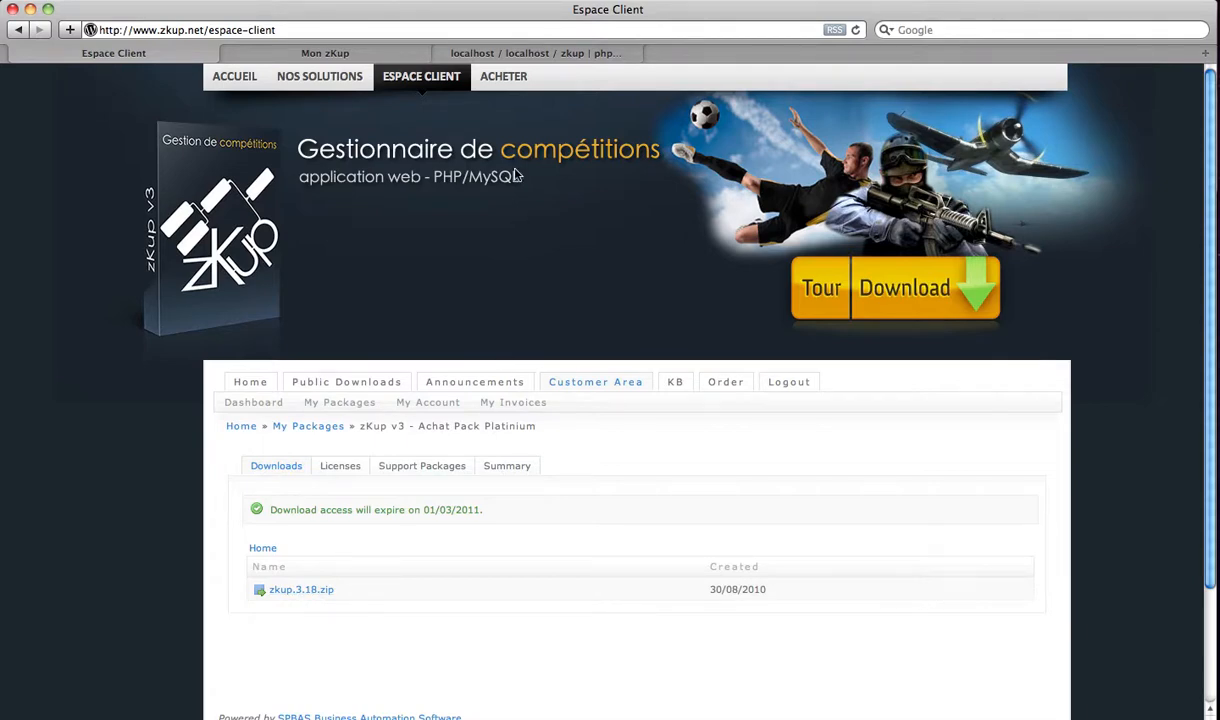
click(511, 55)
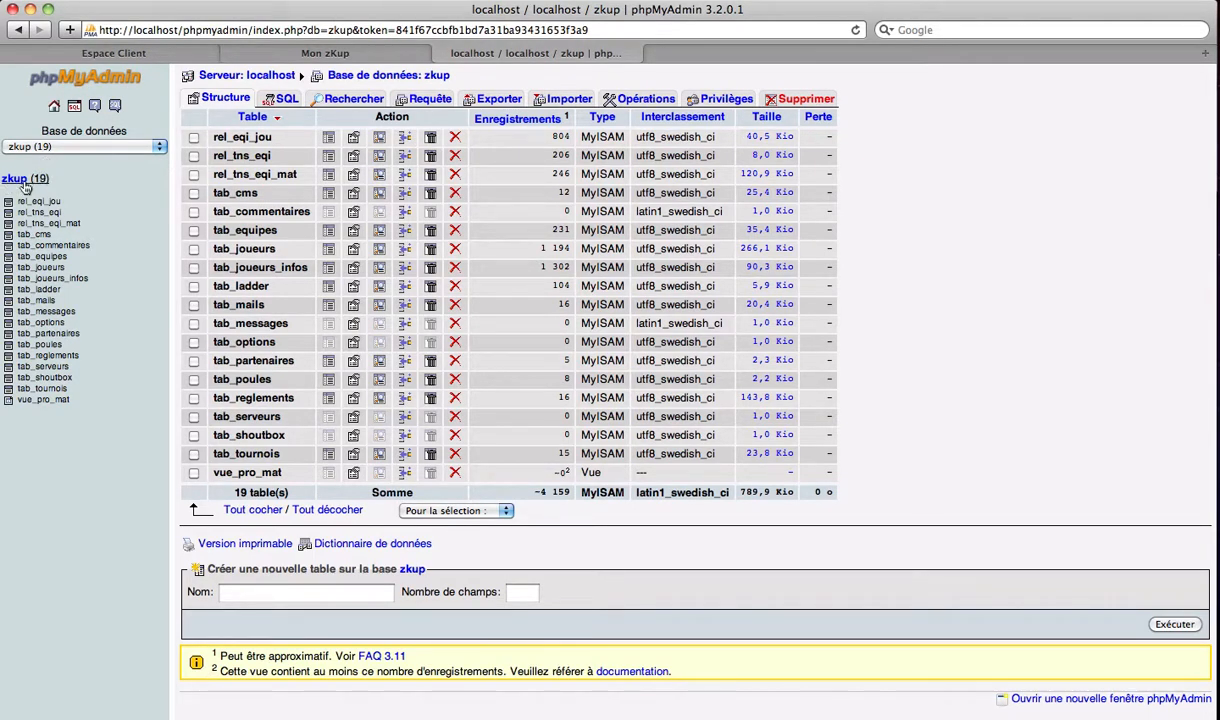
Step: Export the zkup database as data only, without structure, downloading it as zkup.sql
click(502, 104)
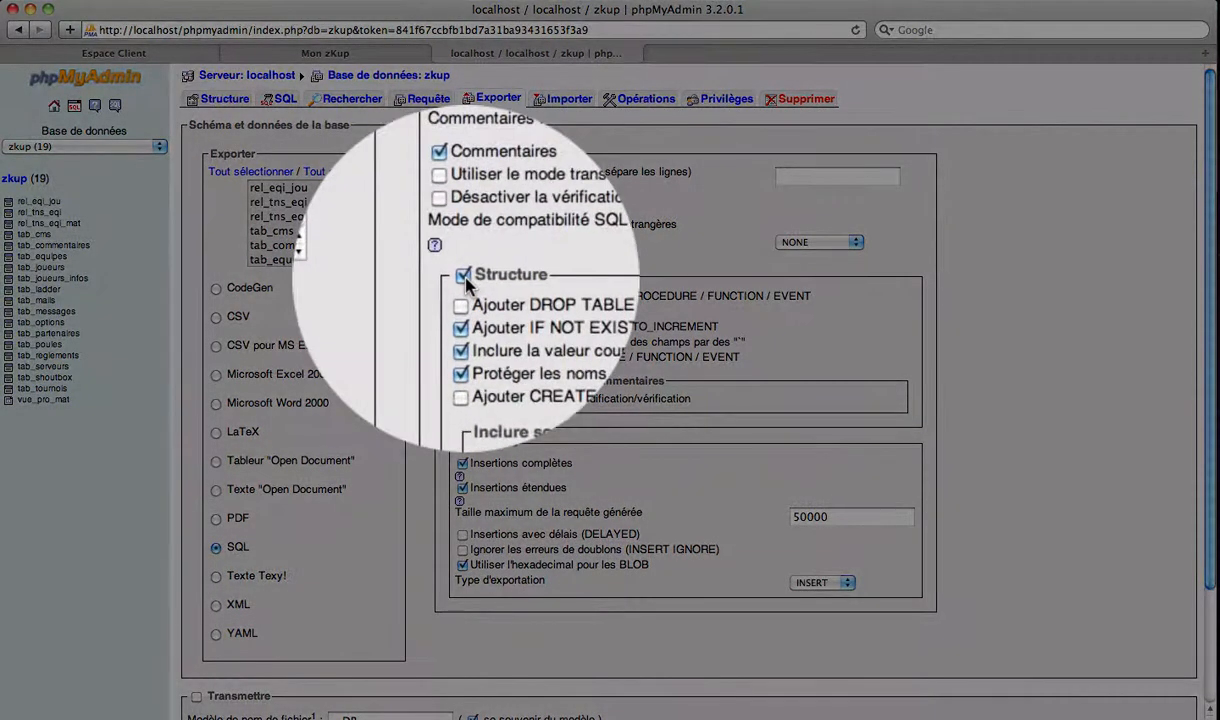
click(463, 276)
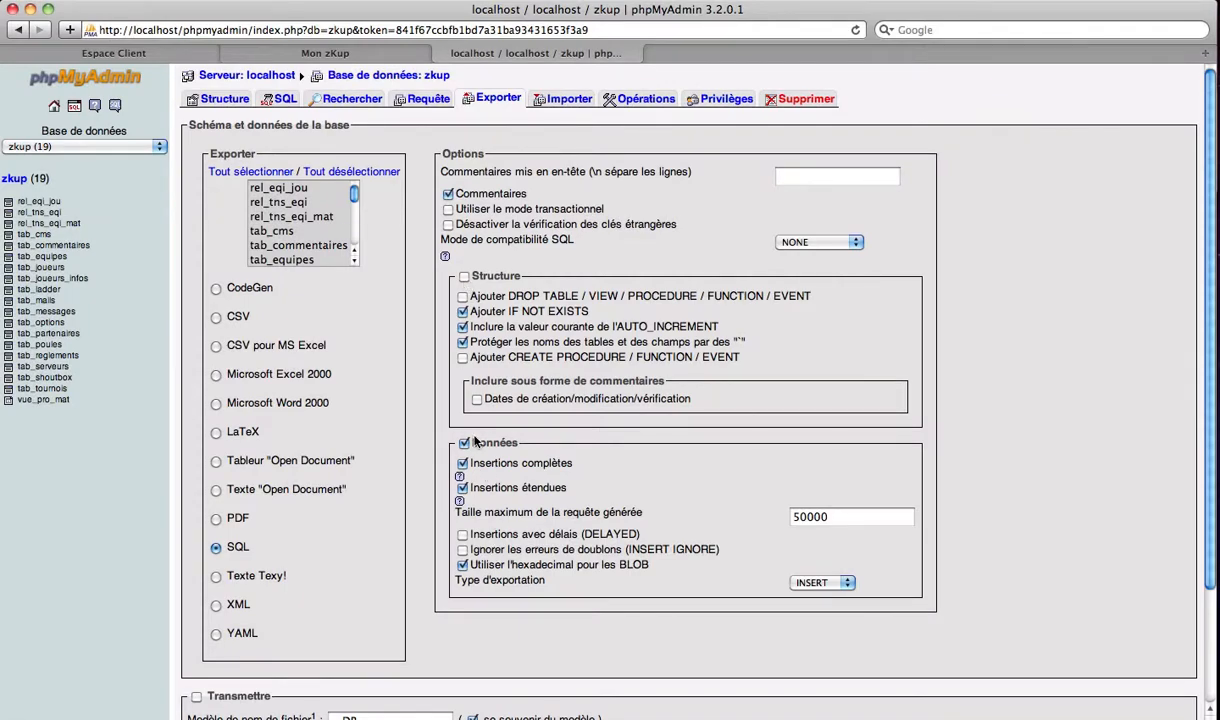
scroll(329, 485, down, 2)
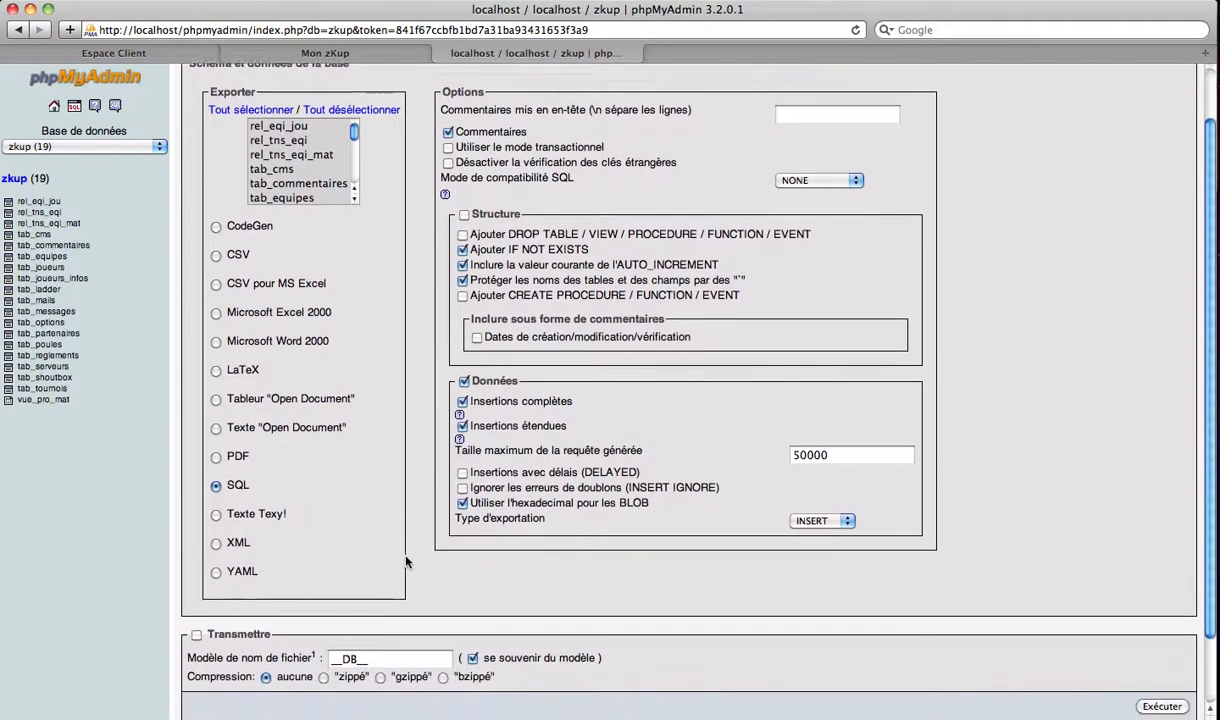
click(196, 618)
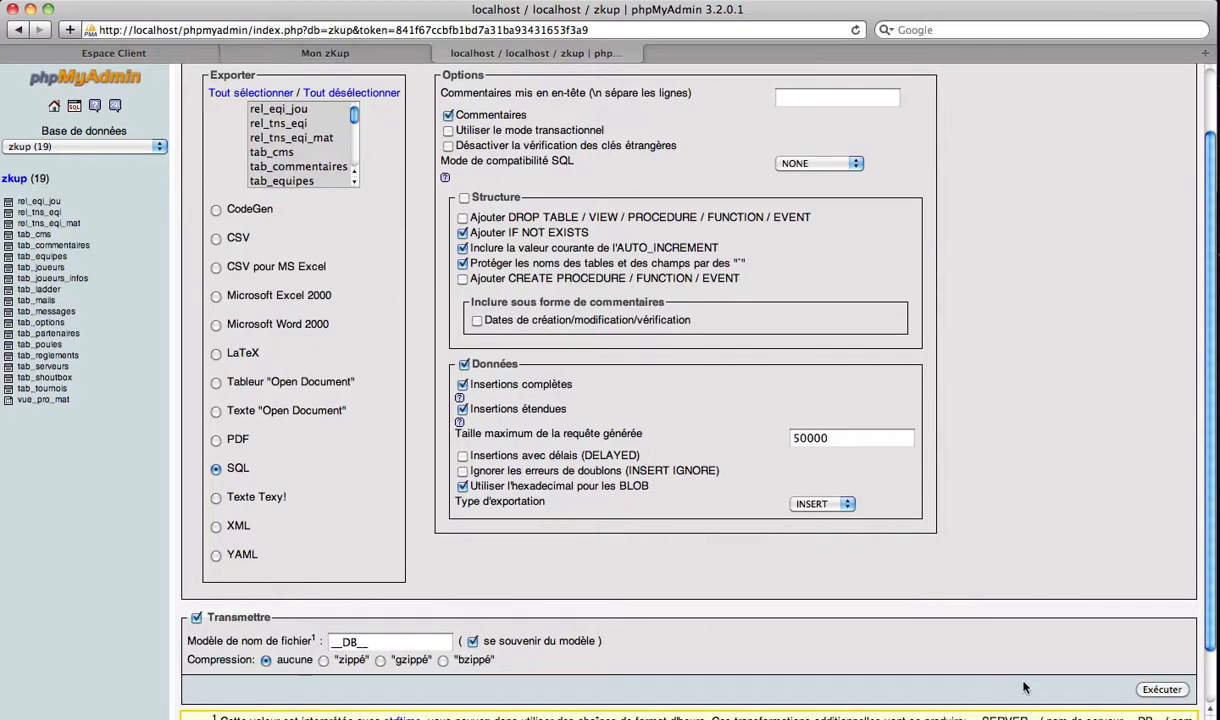
click(1160, 689)
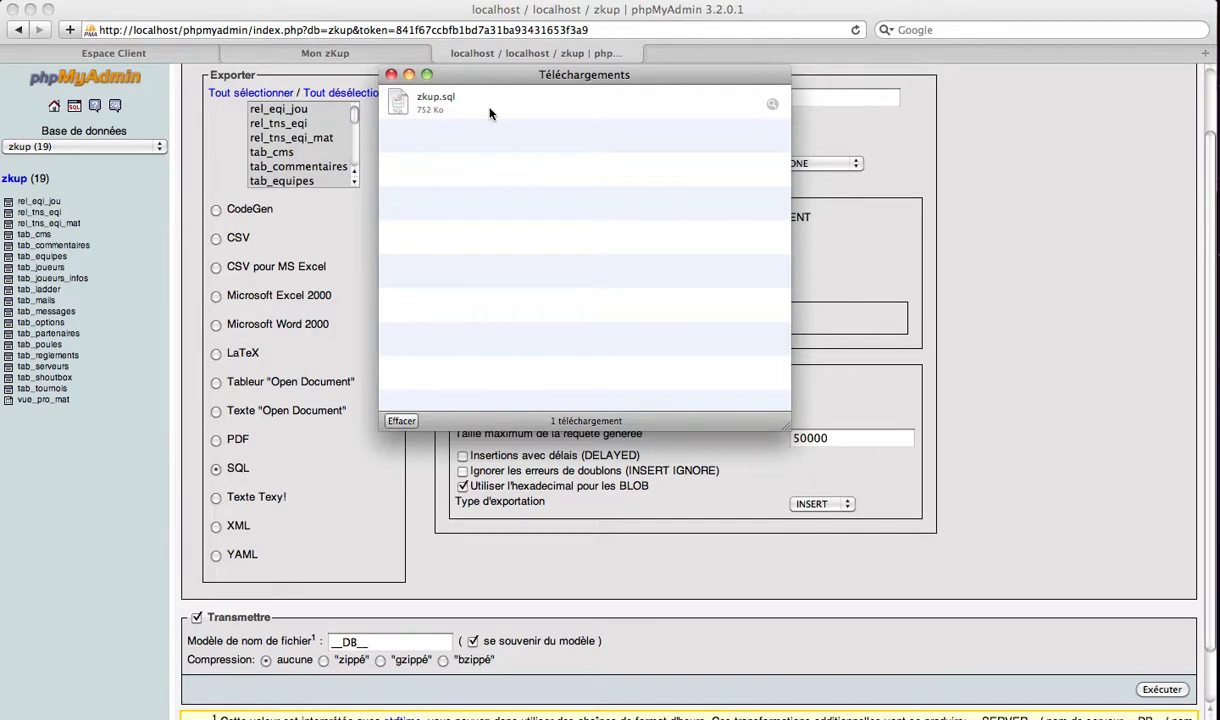
click(184, 175)
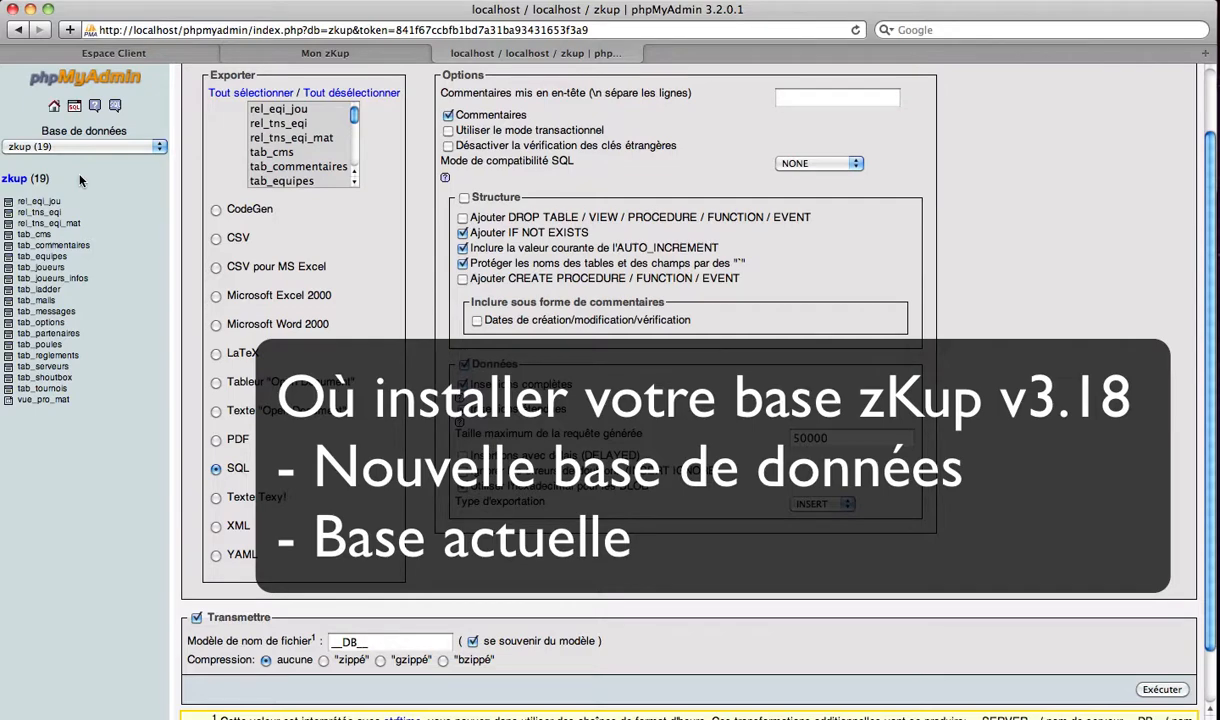
Step: Go back to the zkup (19) table list from the sidebar
click(16, 179)
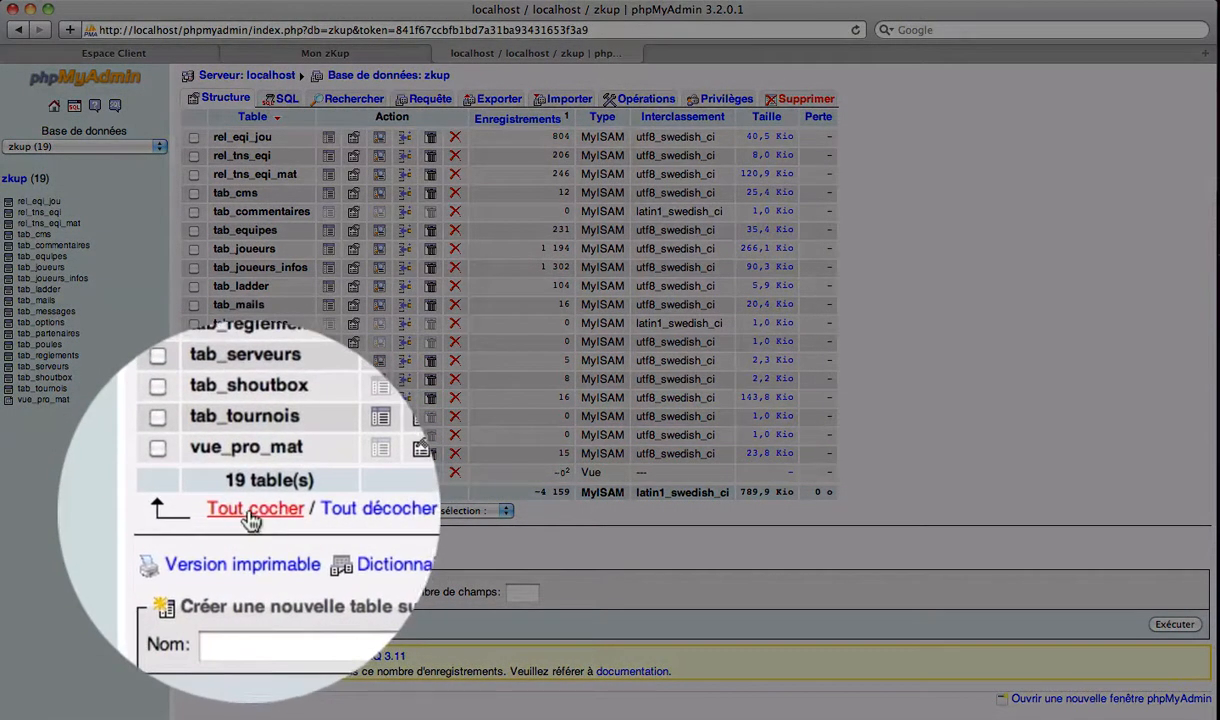
Step: Drop all 18 tables and the vue_pro_mat view, leaving zkup with 0 tables
click(250, 511)
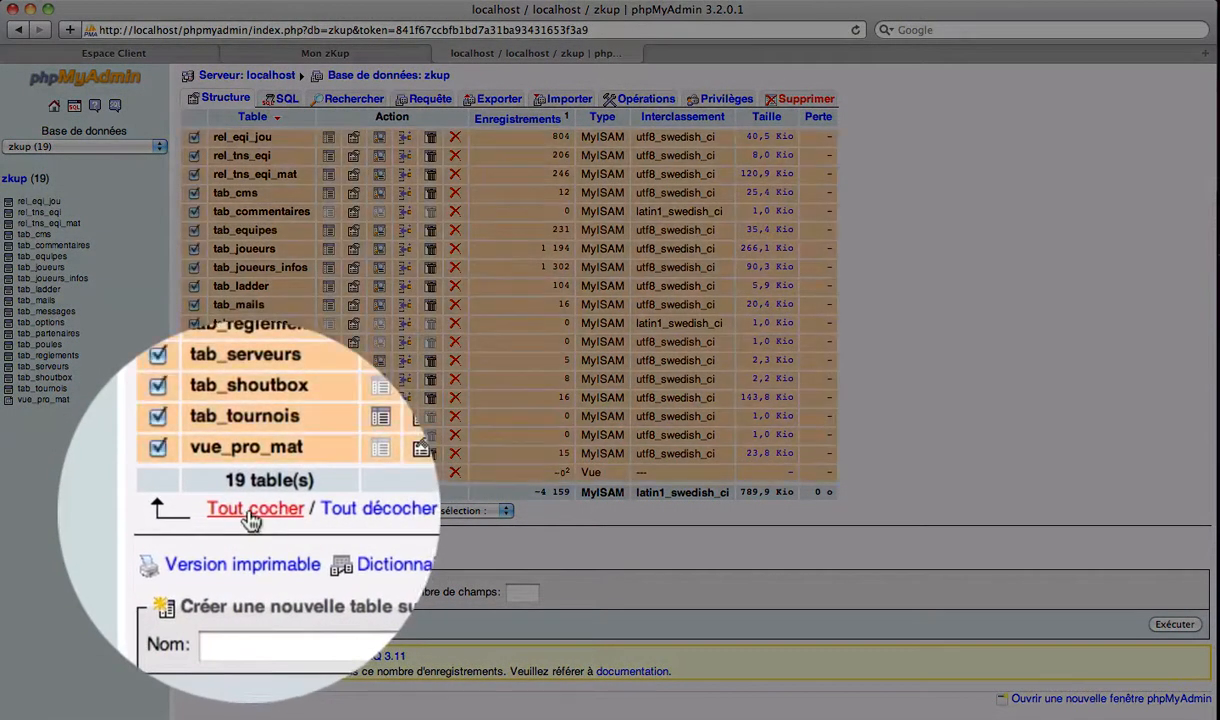
click(445, 510)
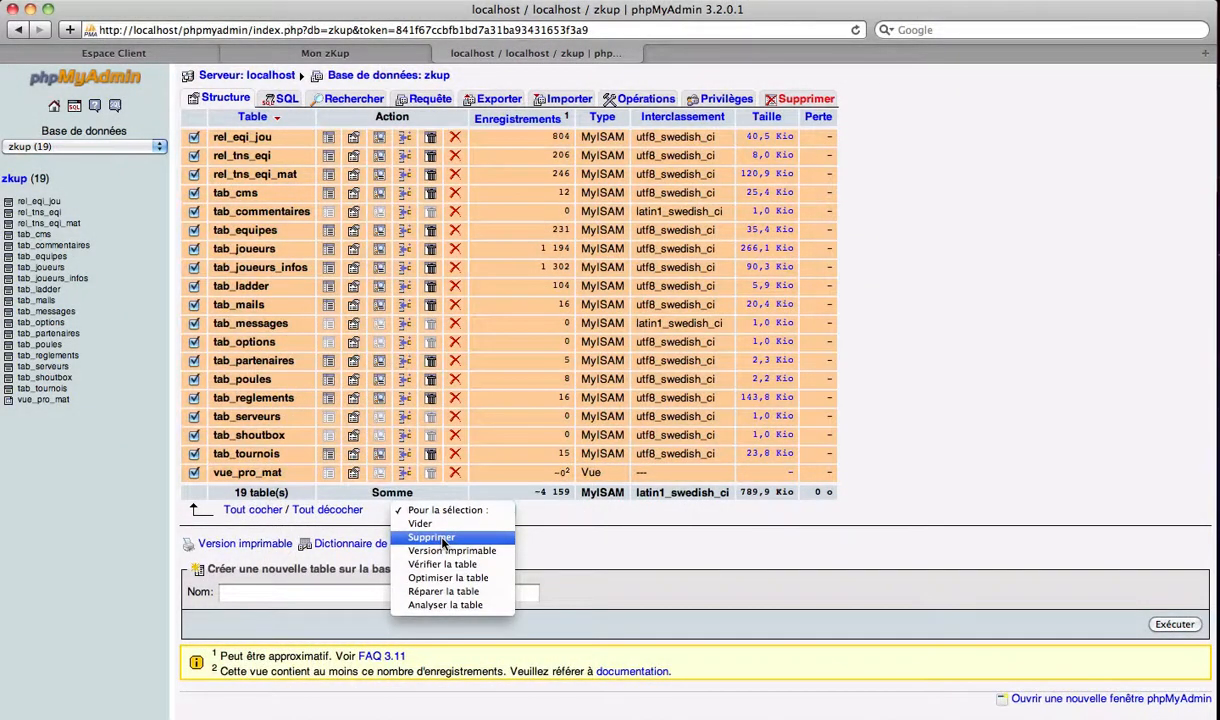
click(443, 540)
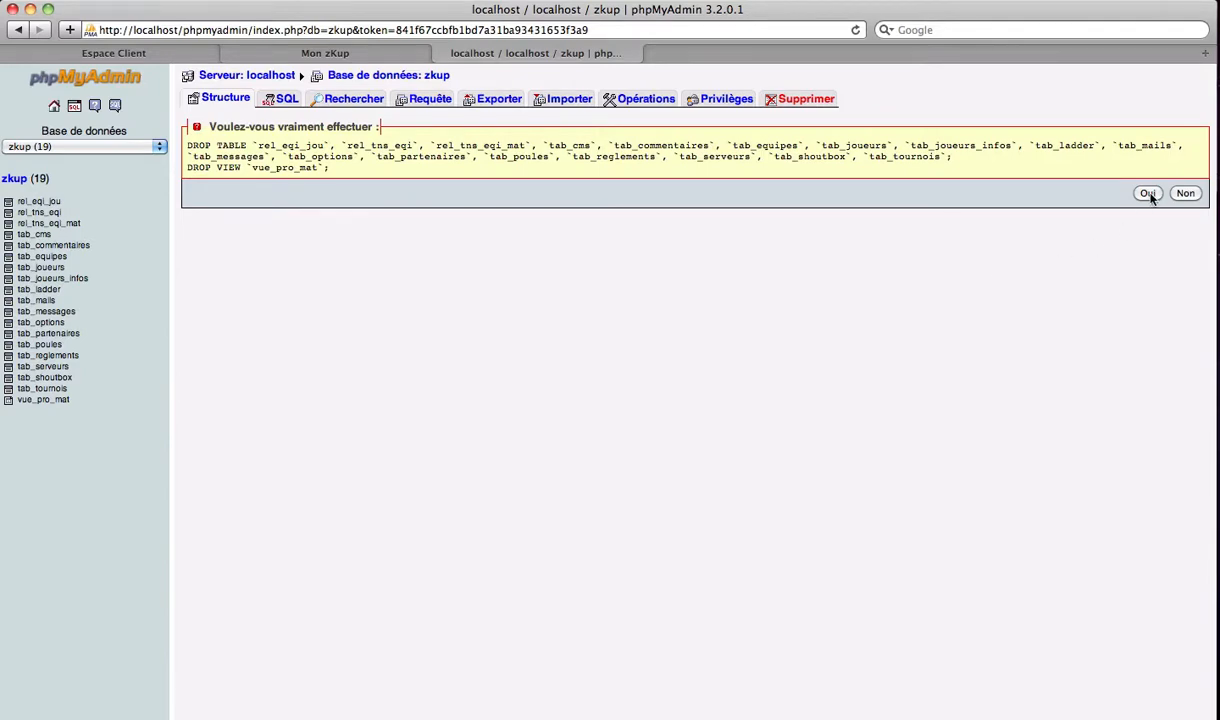
click(1148, 194)
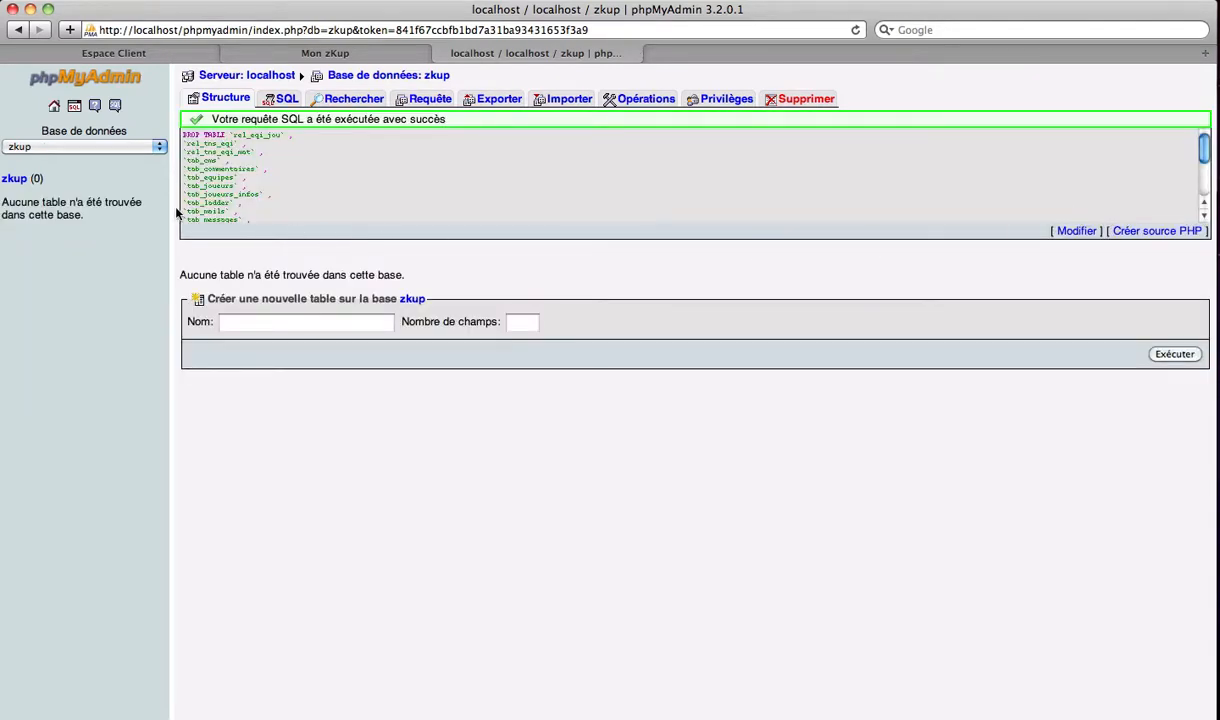
click(13, 180)
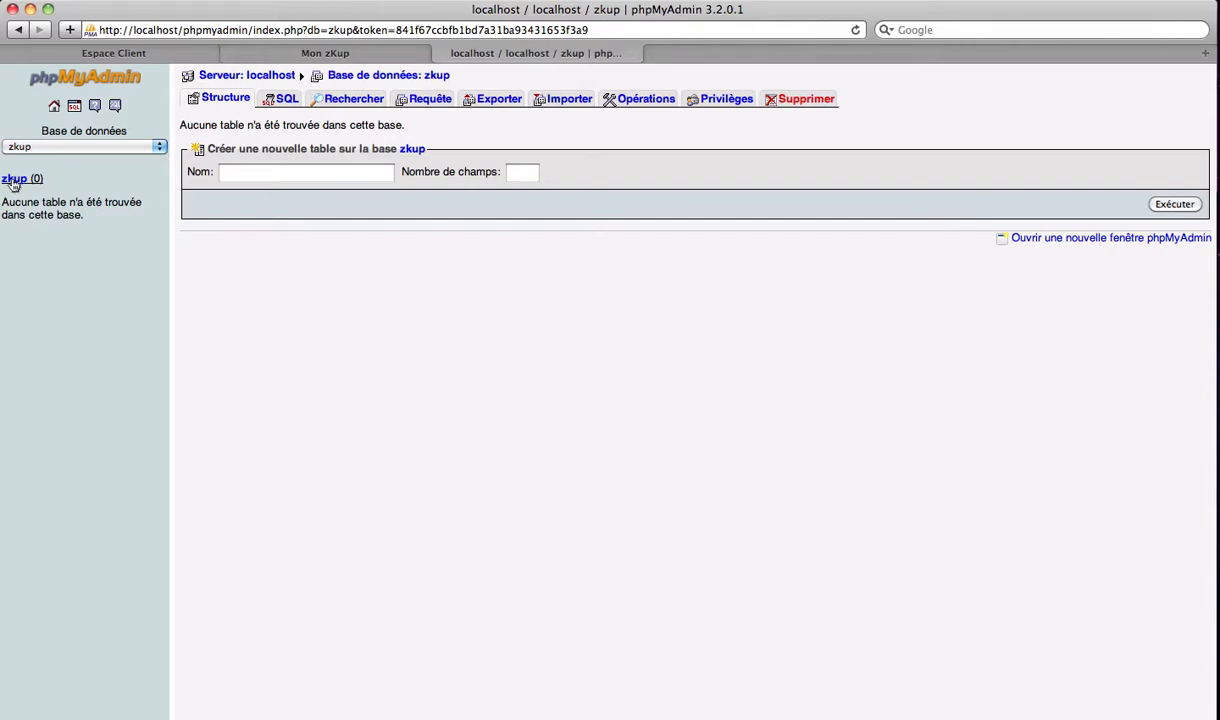
Step: Import Downloads/4b7daa4f_zkup/docs/install.sql into zkup, recreating 18 tables with 42 queries
click(568, 100)
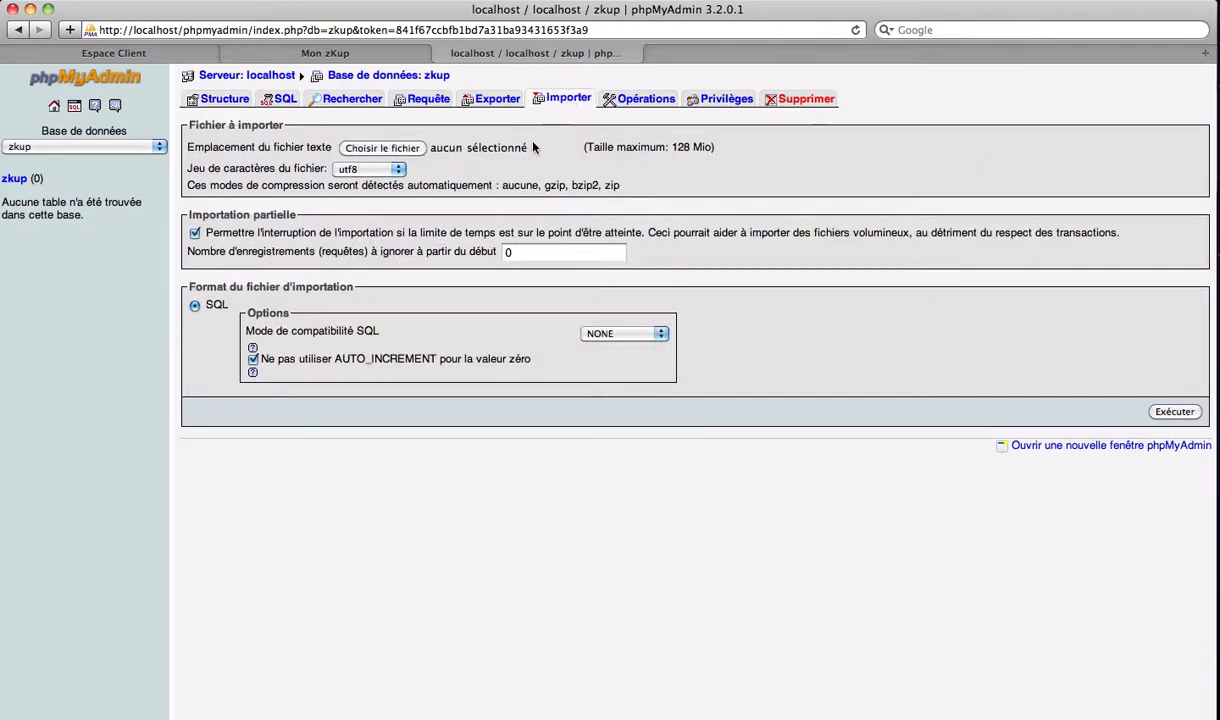
click(381, 149)
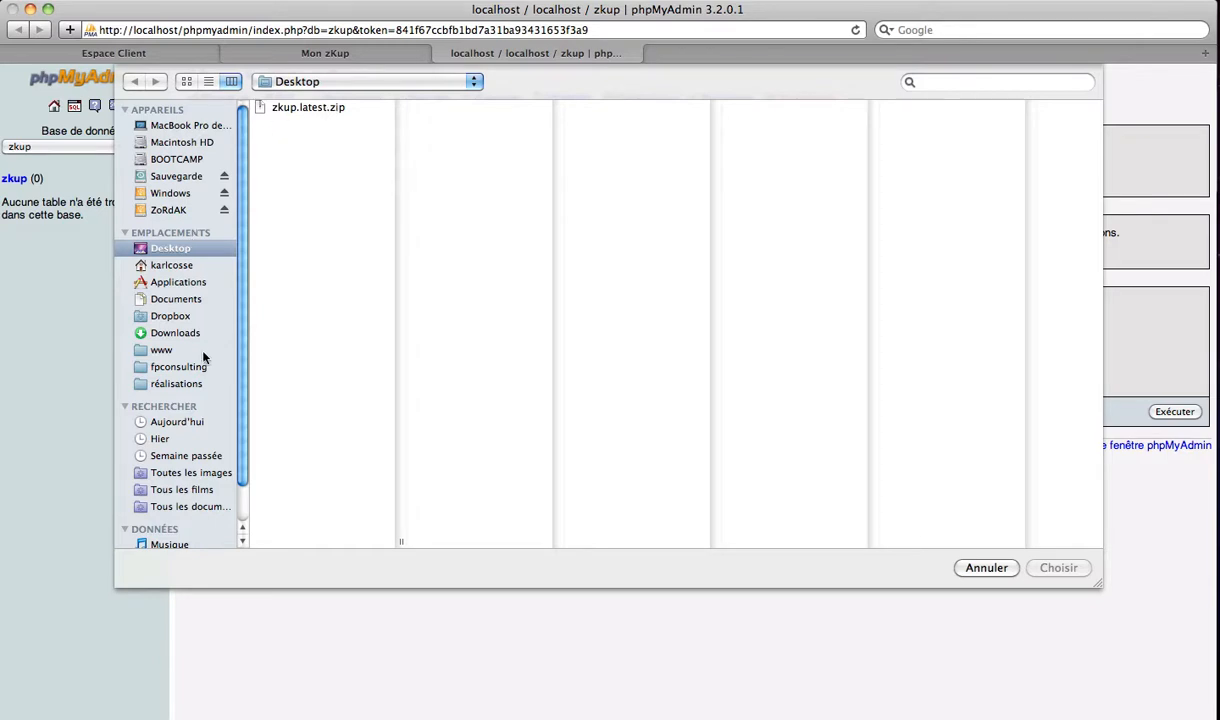
click(175, 332)
click(338, 110)
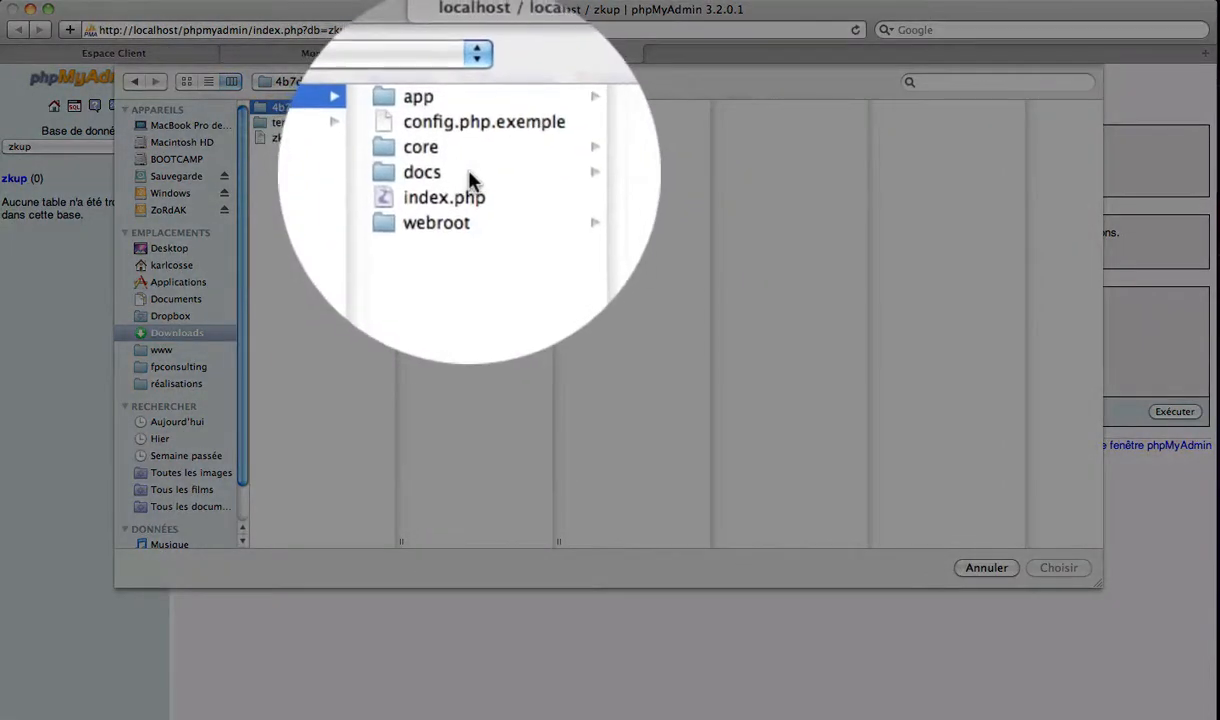
click(472, 178)
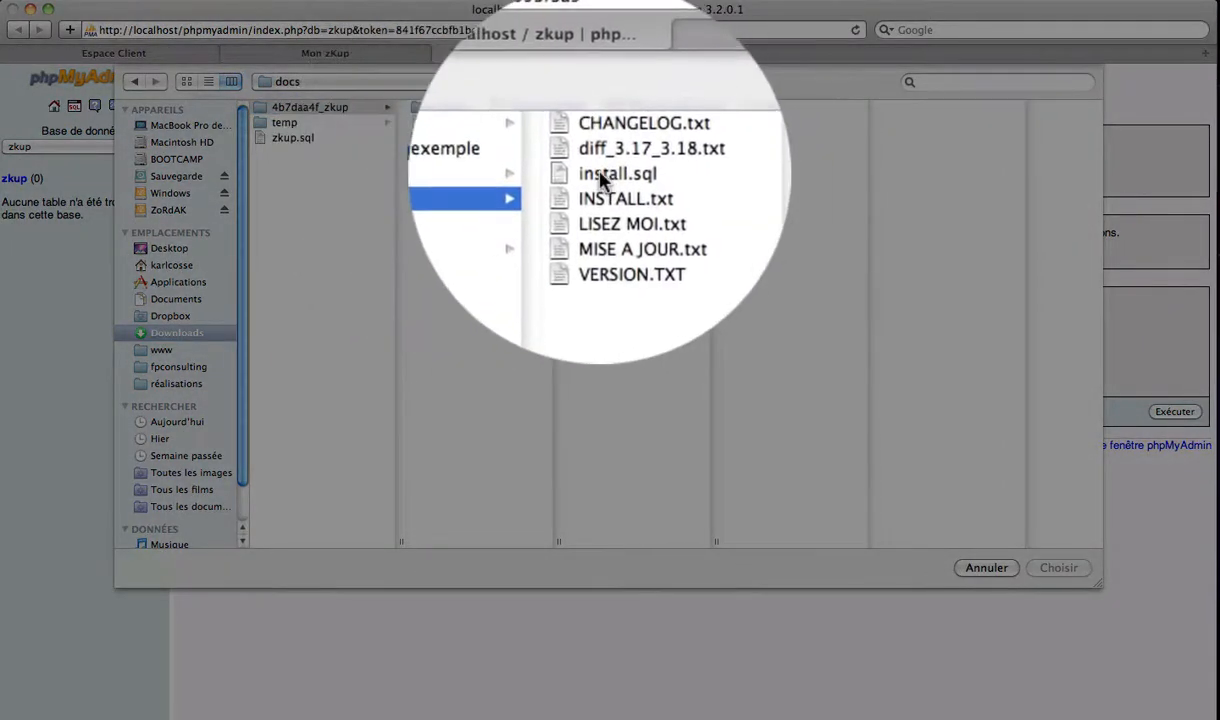
click(600, 138)
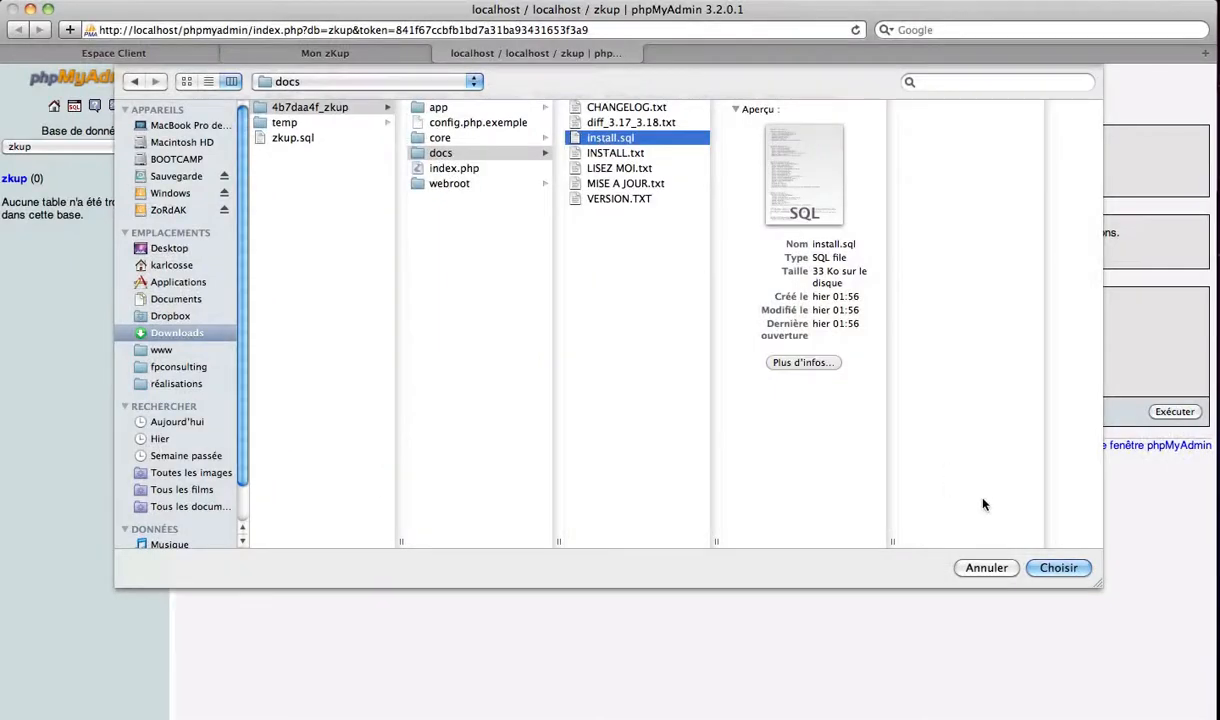
click(1062, 569)
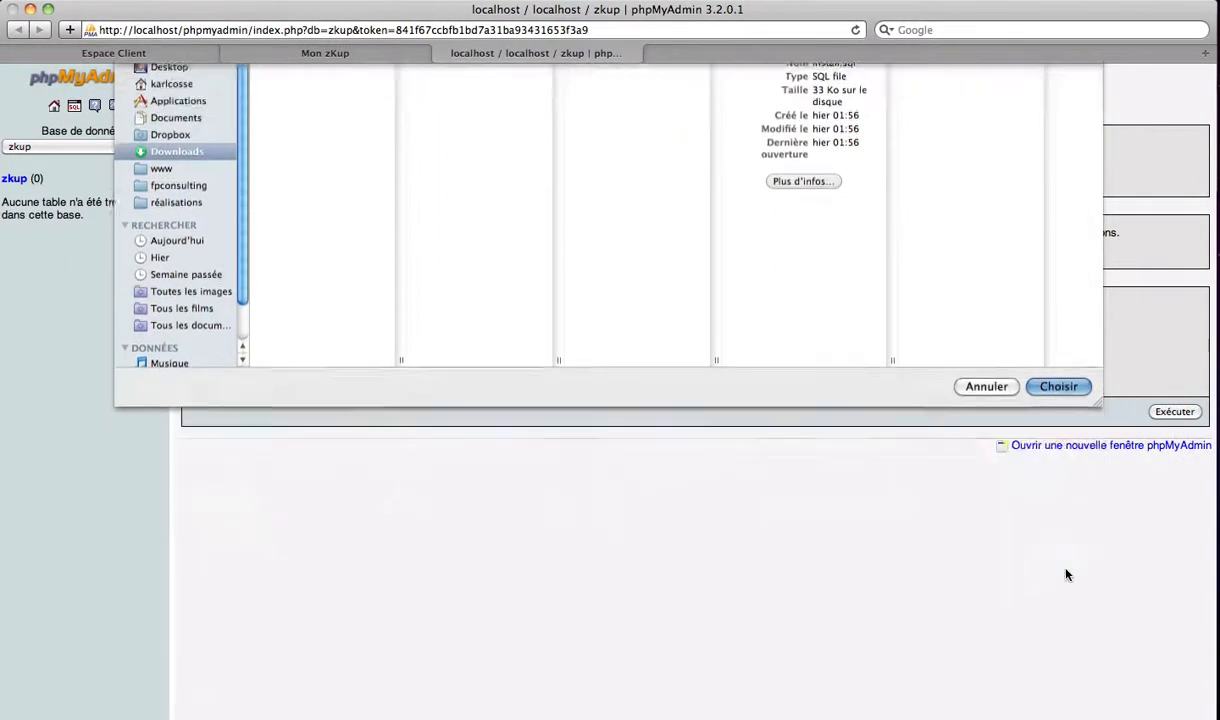
click(1178, 412)
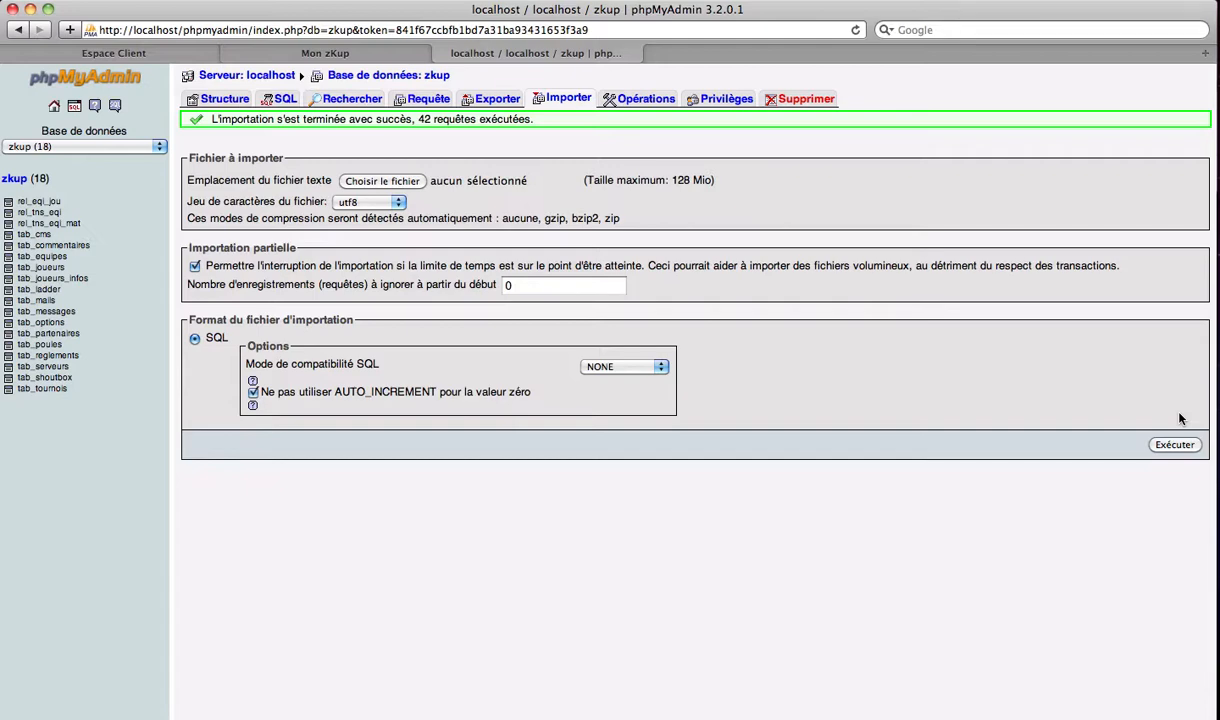
Step: Truncate tab_cms, tab_equipes, tab_joueurs, tab_joueurs_infos and tab_partenaires so each has 0 records
click(30, 180)
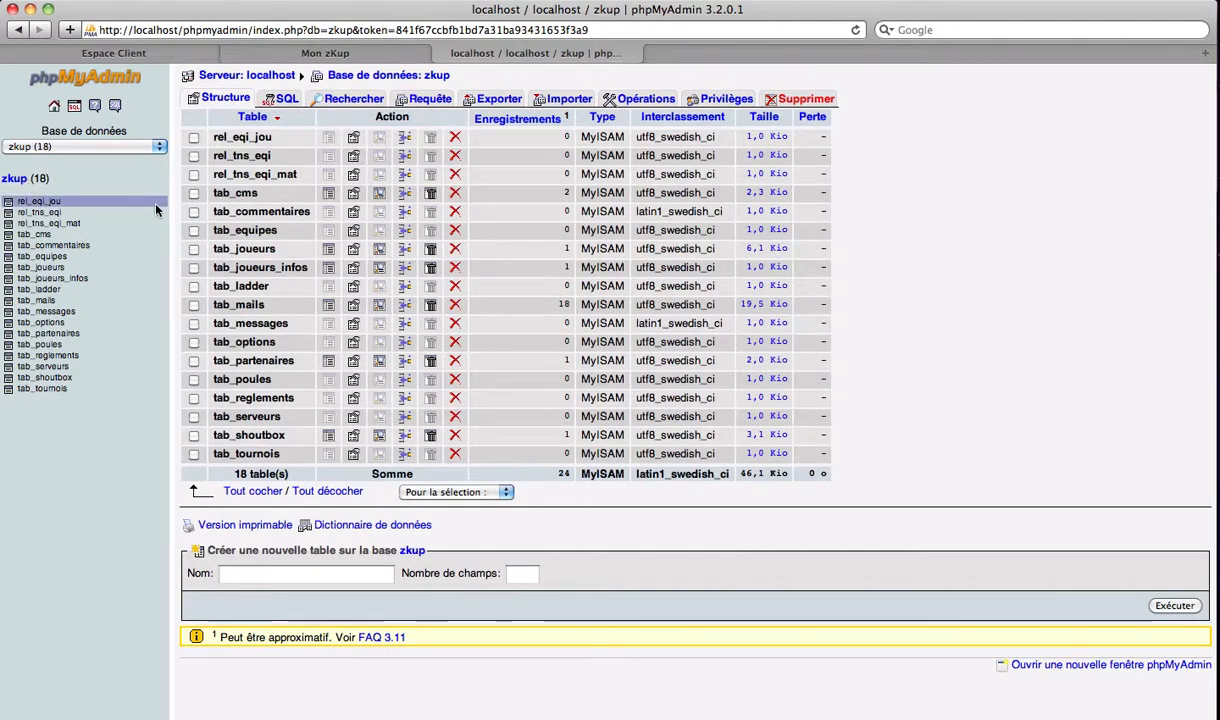
click(194, 193)
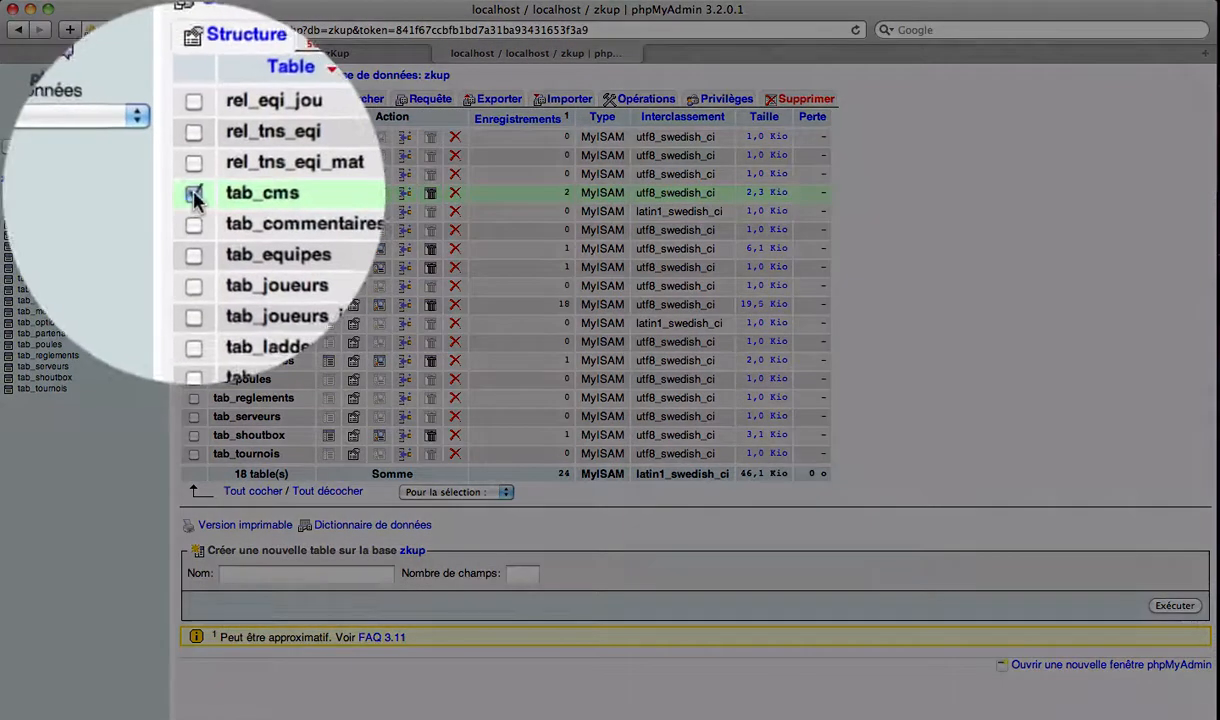
click(193, 230)
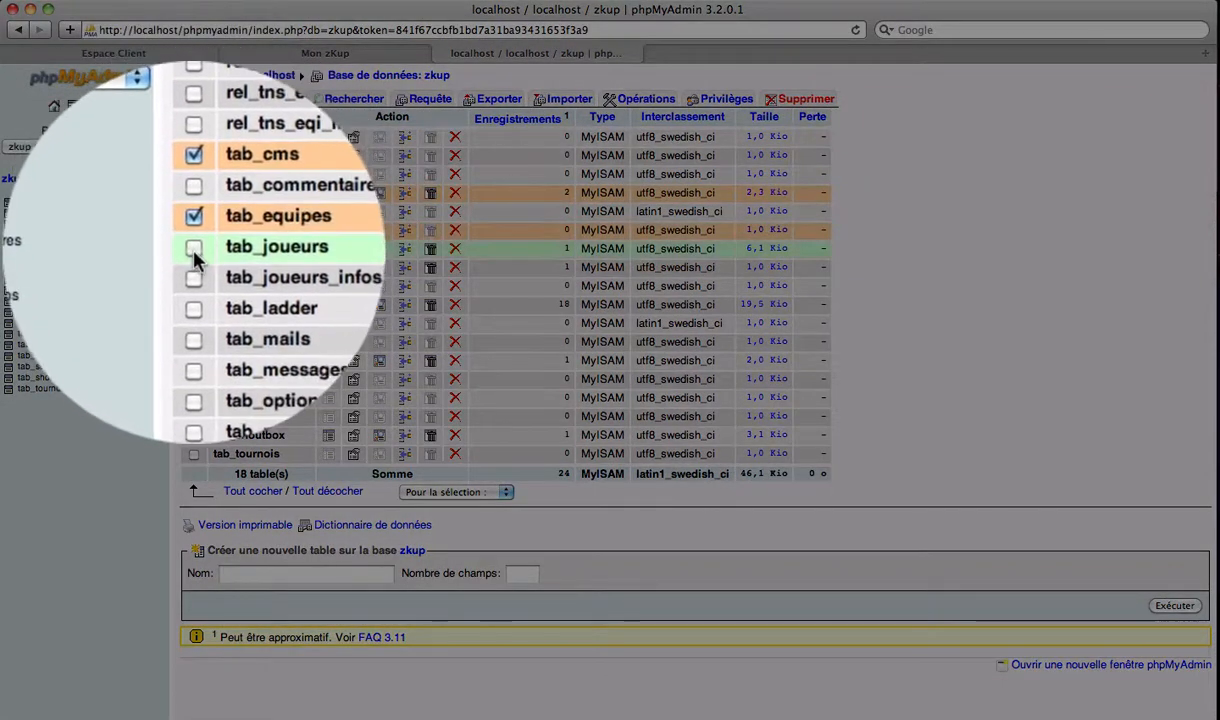
click(194, 249)
click(194, 267)
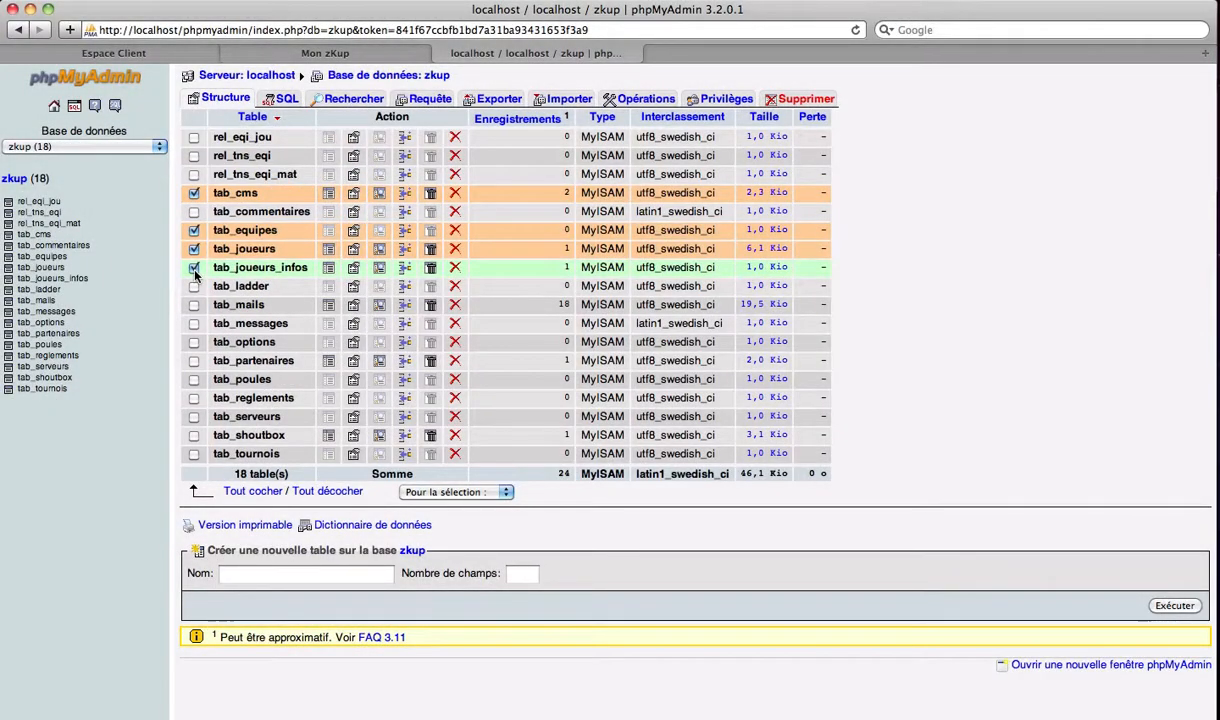
click(194, 361)
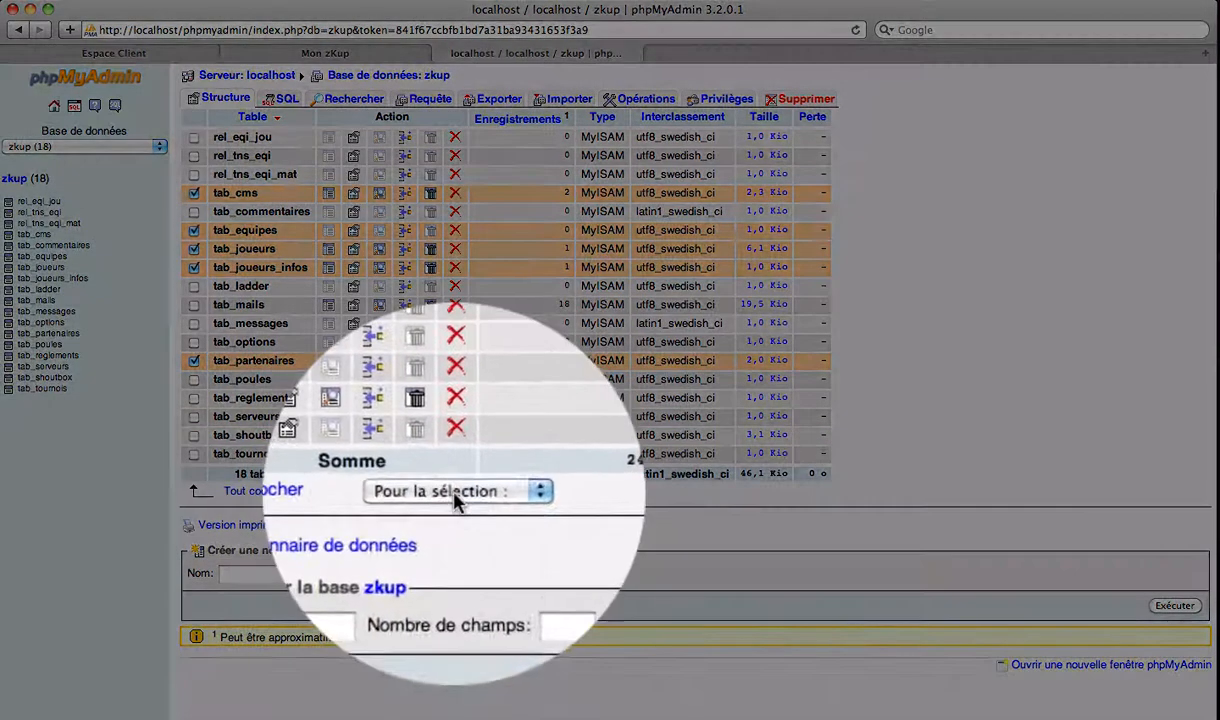
click(452, 491)
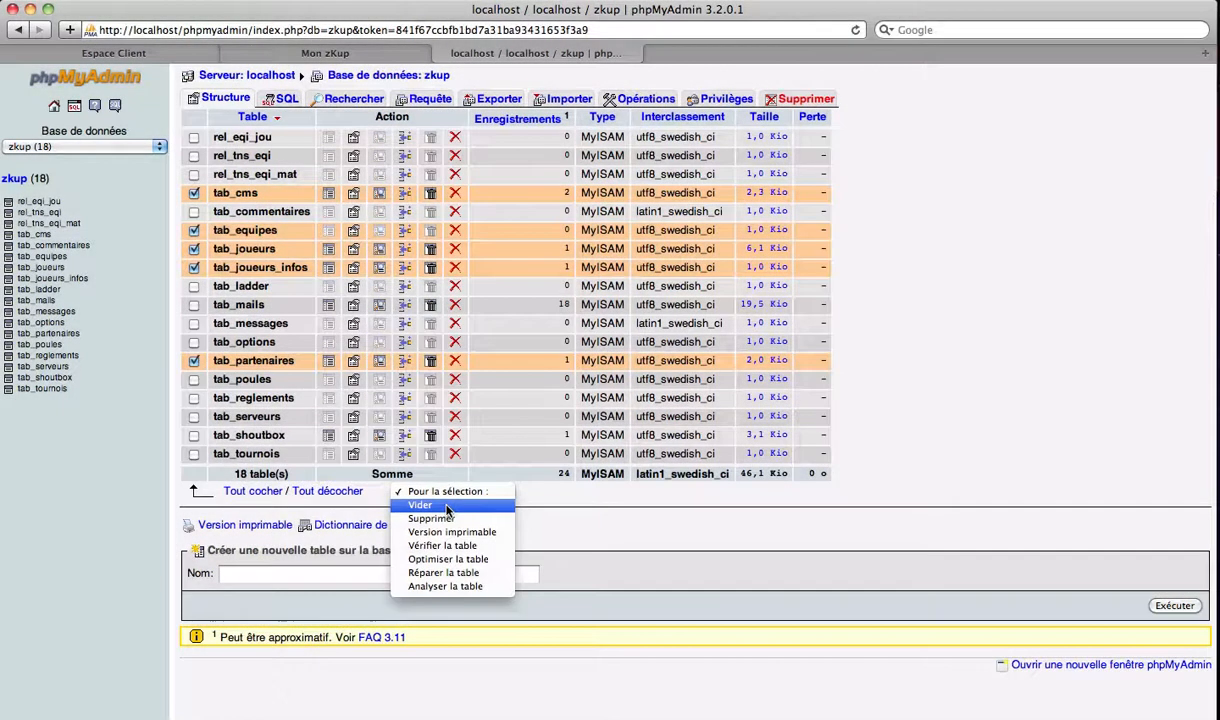
click(447, 506)
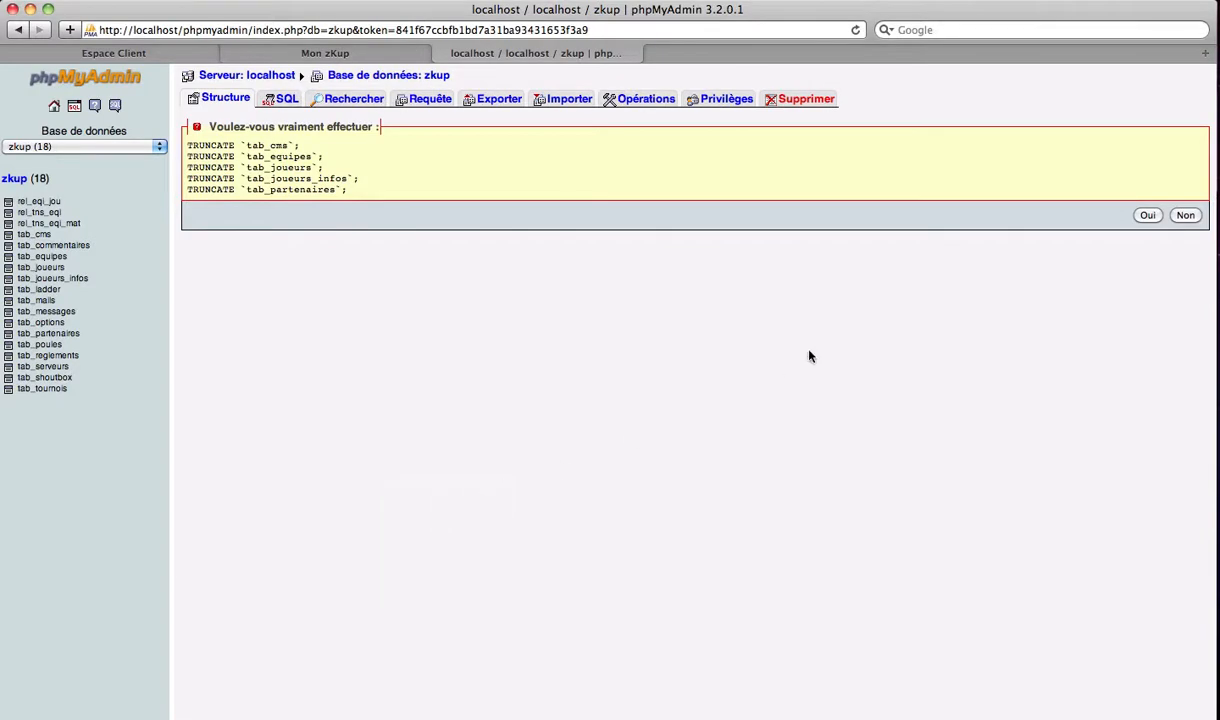
click(1147, 216)
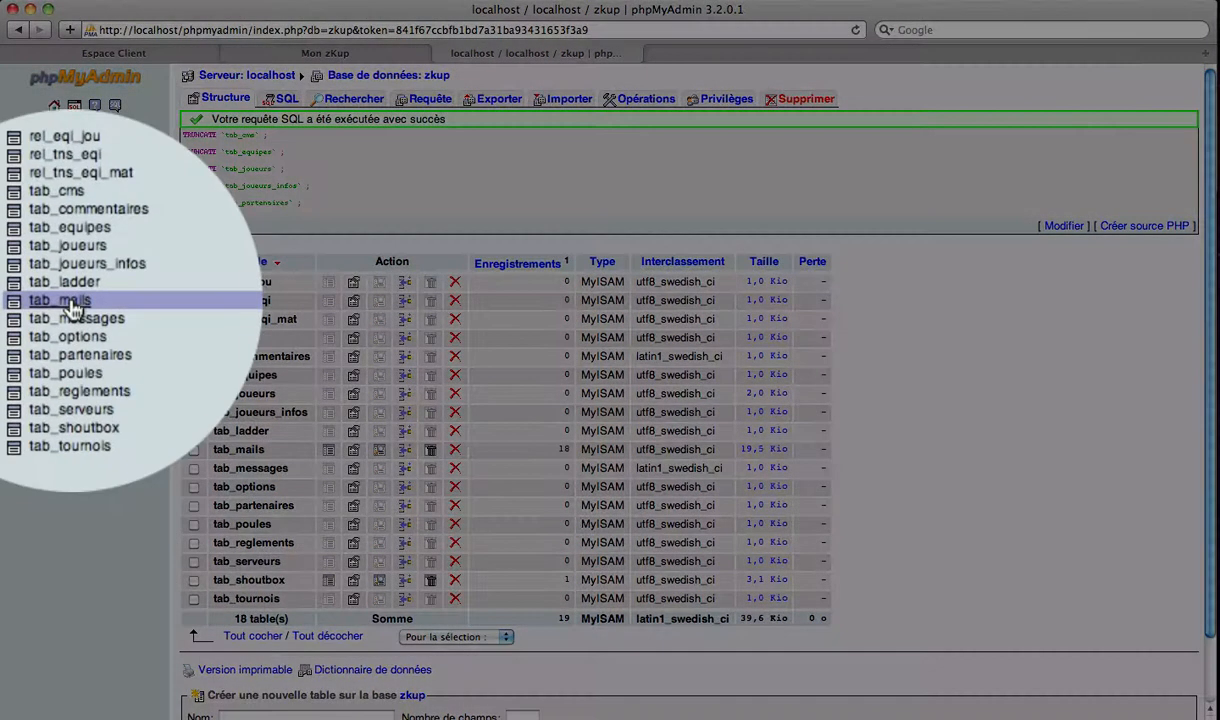
Step: In tab_mails, mark every row except MAIL_CLE 19
click(42, 302)
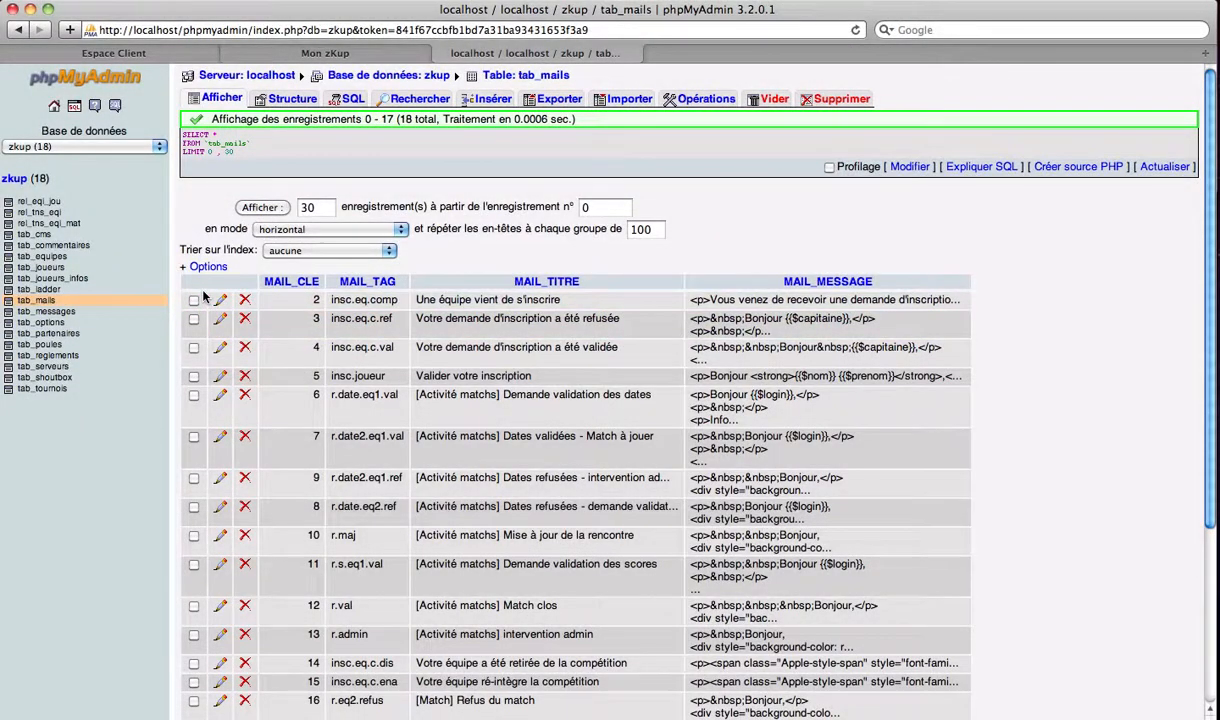
scroll(196, 300, down, 1)
click(194, 296)
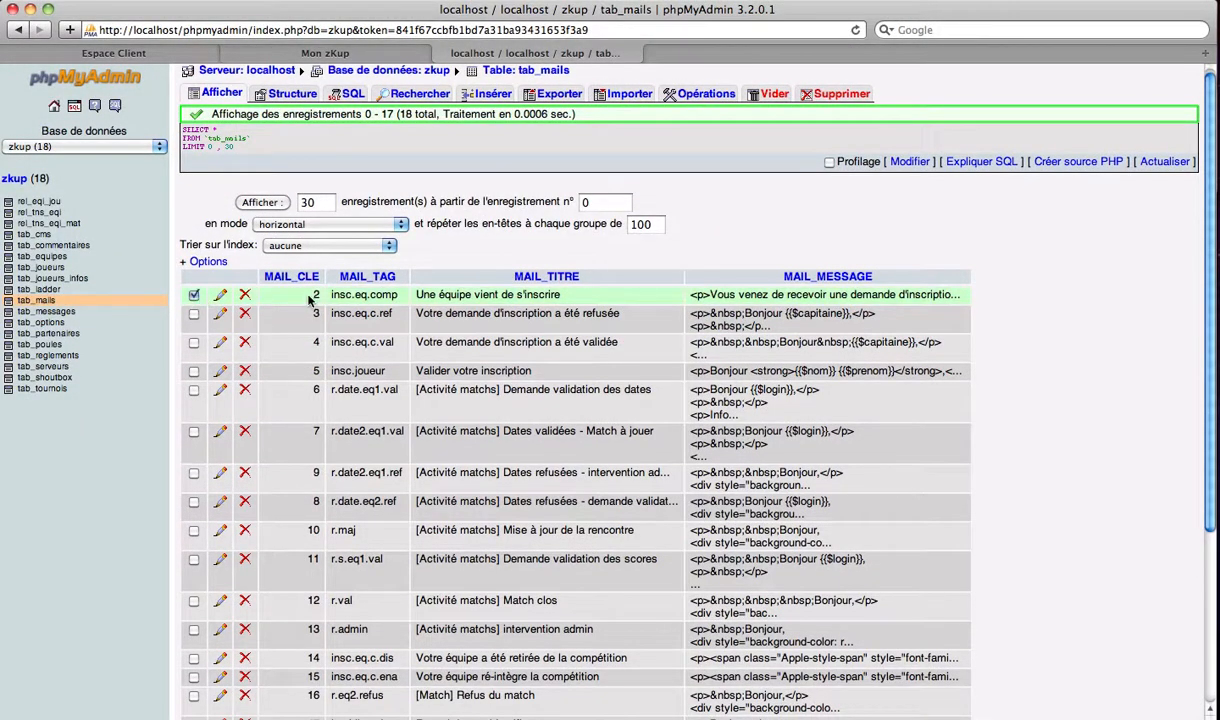
scroll(316, 318, down, 5)
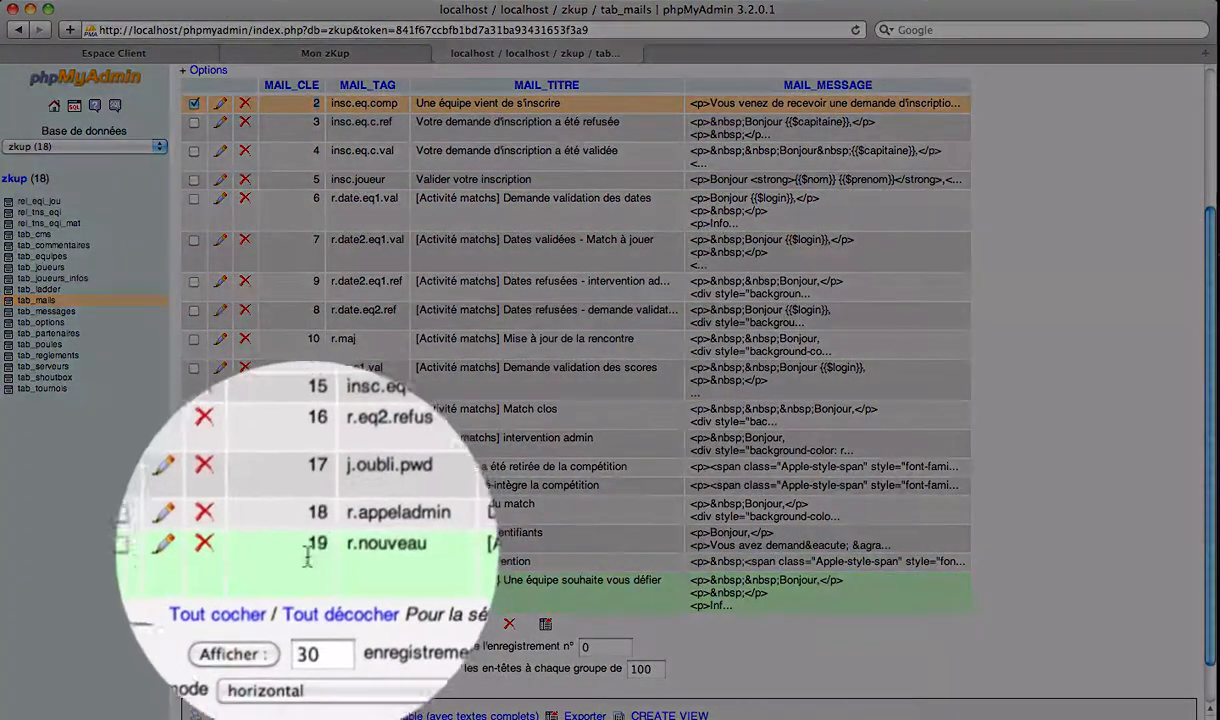
click(254, 623)
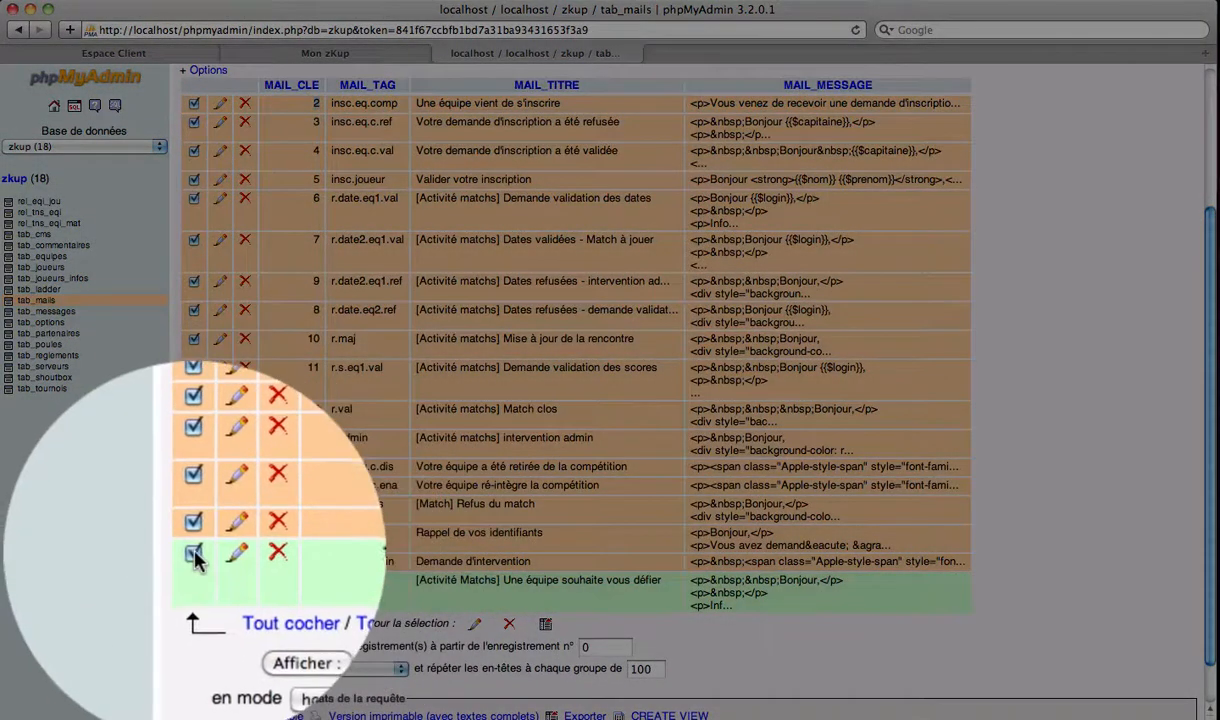
click(194, 581)
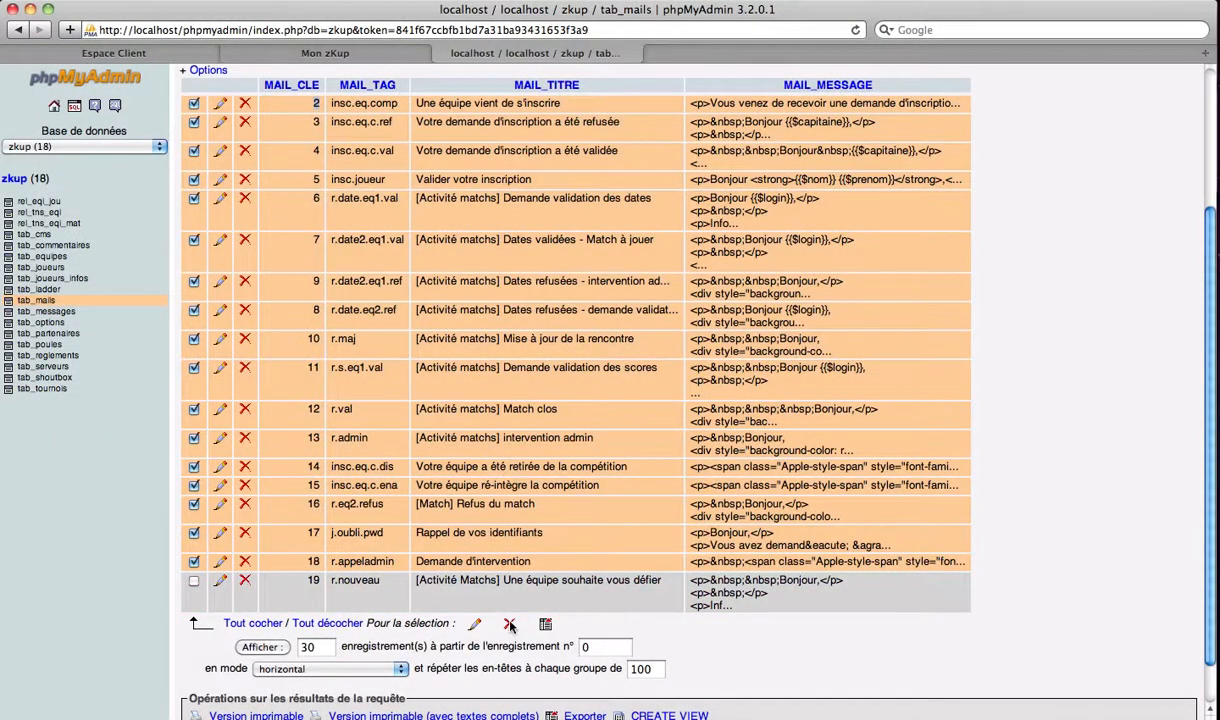
Step: Delete mail rows 2 through 18 and return to the zkup table list
click(510, 625)
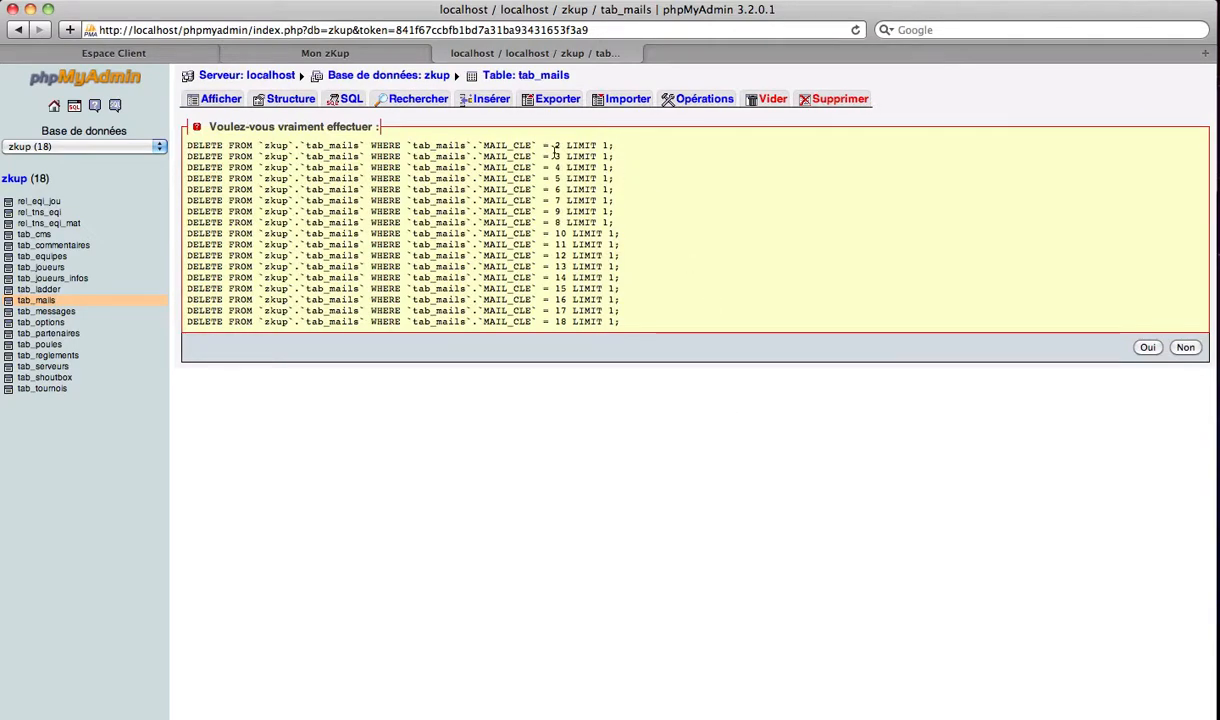
double_click(557, 145)
double_click(561, 321)
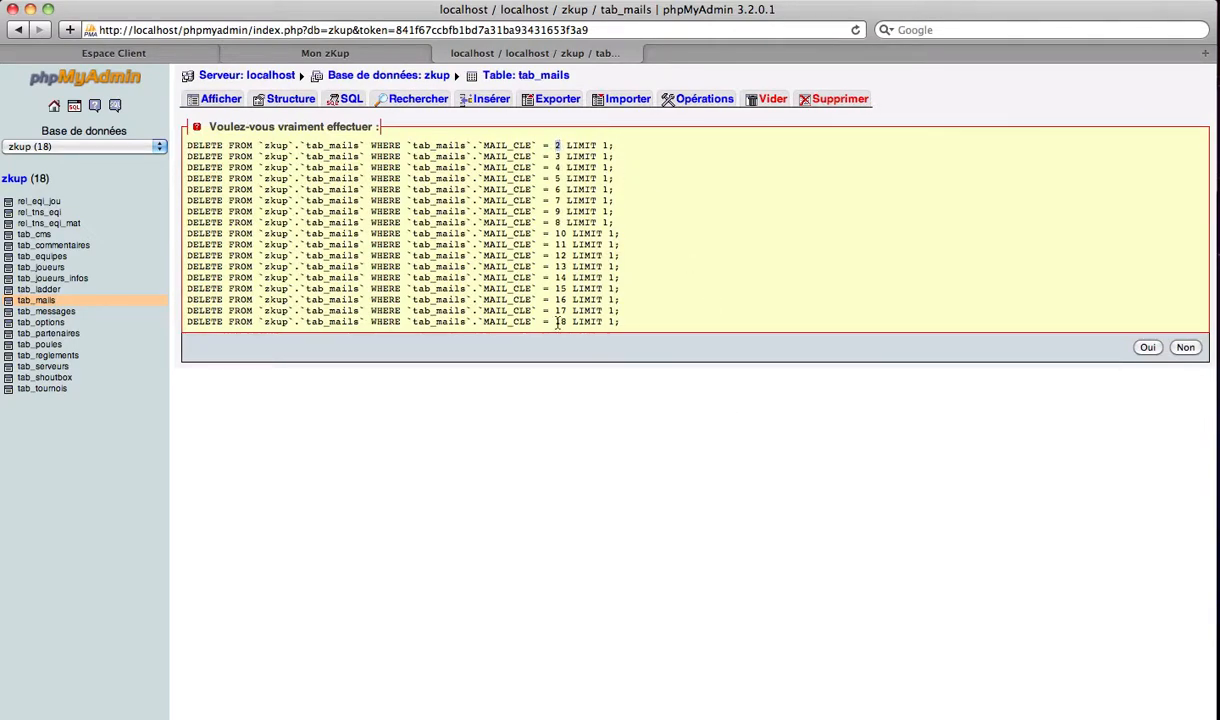
click(1148, 348)
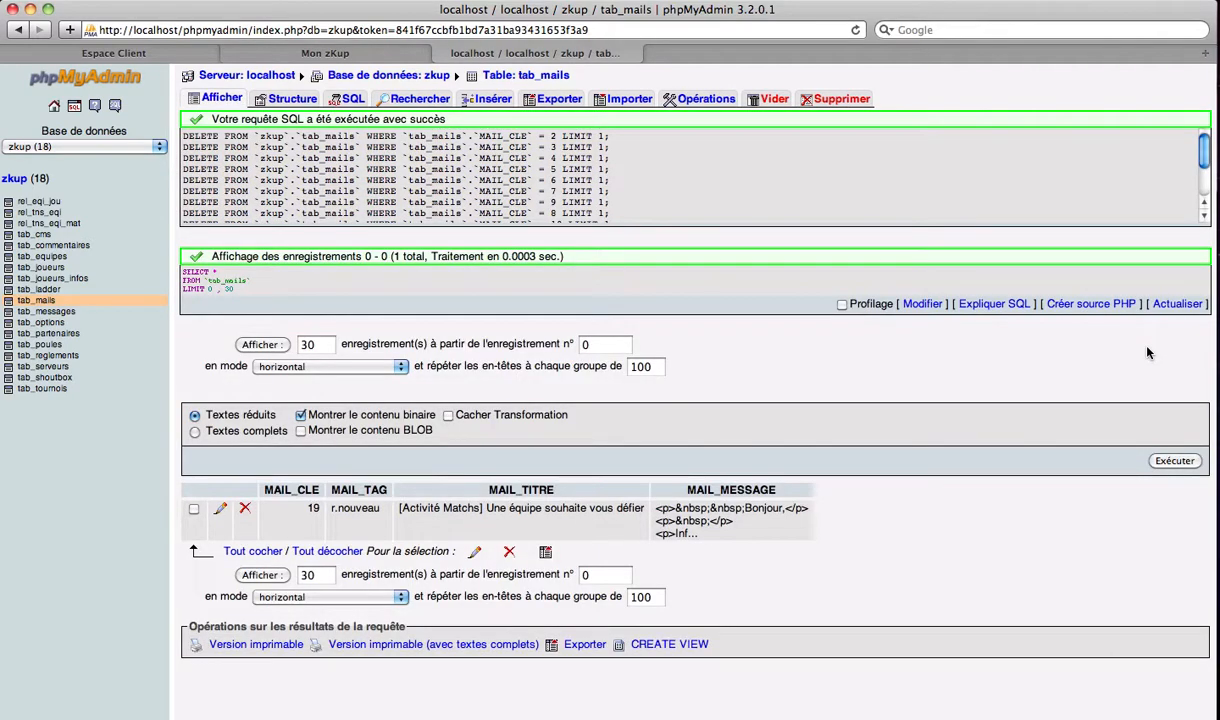
click(13, 179)
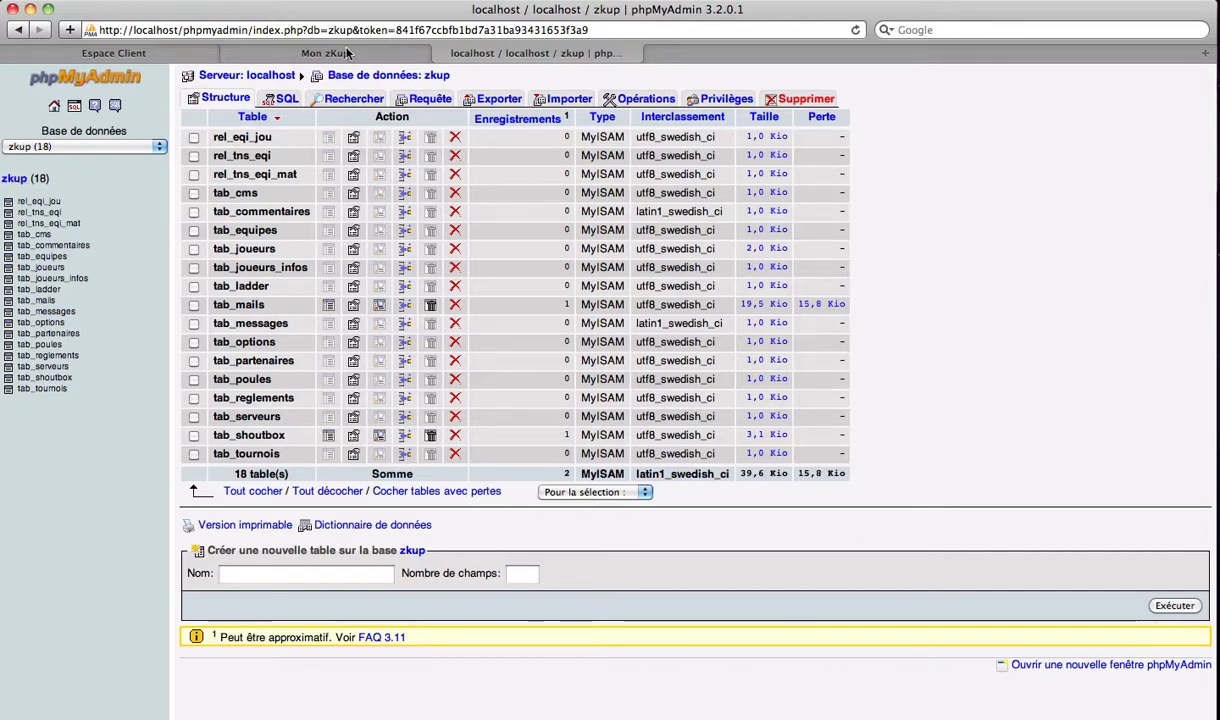
Step: Import Downloads/zkup.sql into zkup, running 30 queries and restoring 4 161 records
click(563, 102)
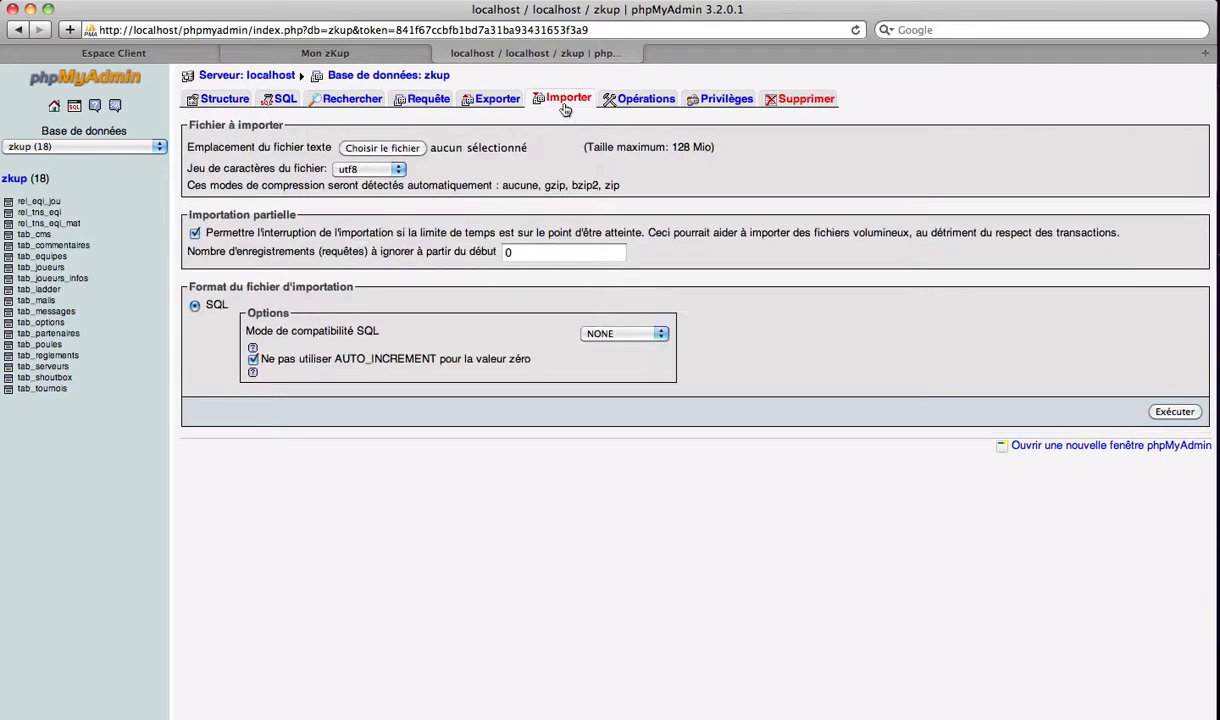
click(392, 149)
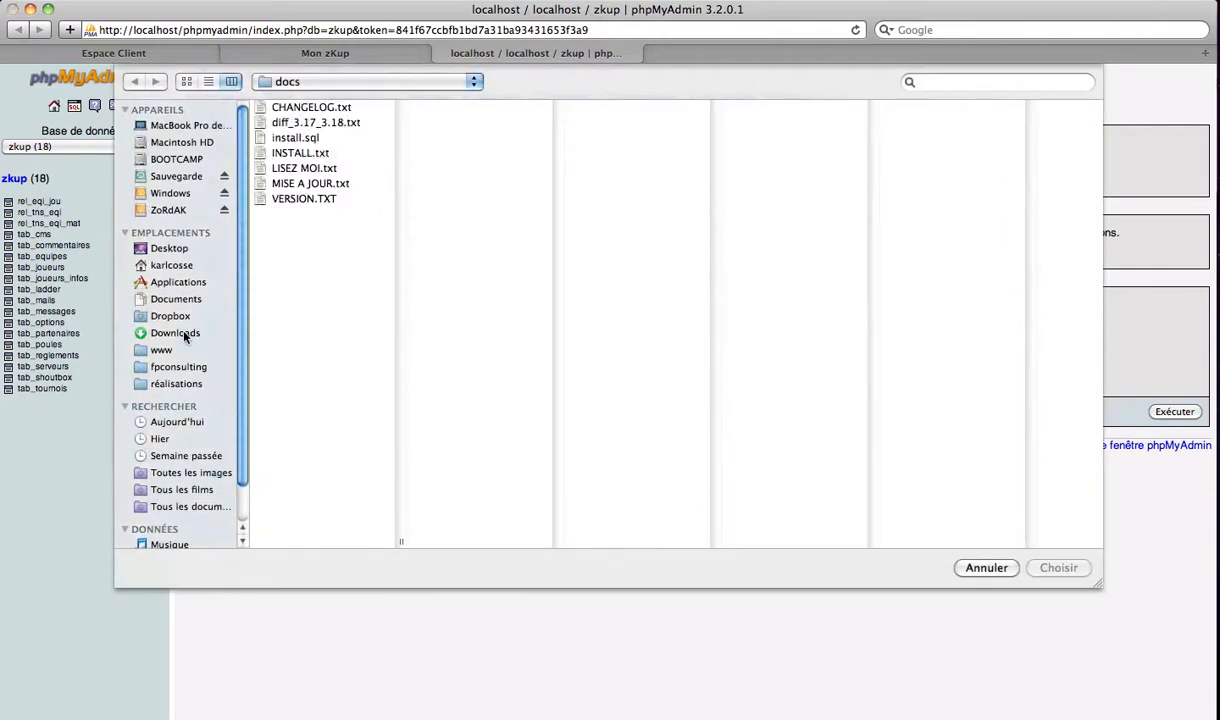
click(184, 335)
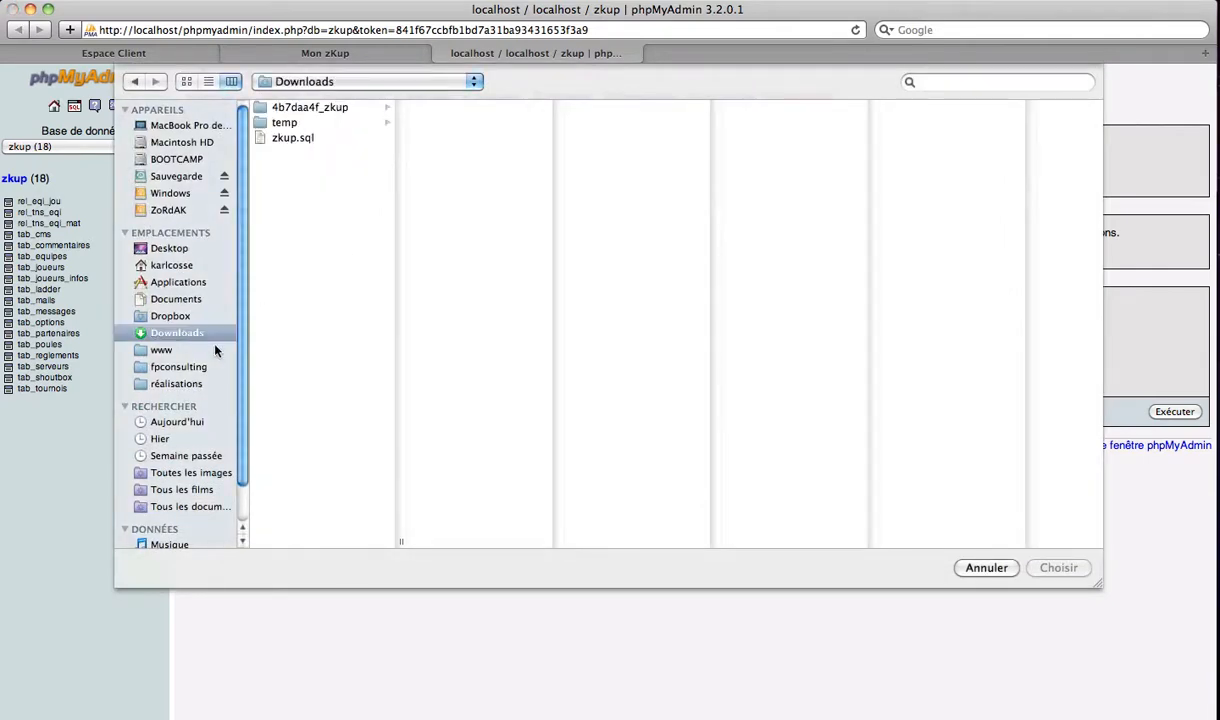
click(286, 140)
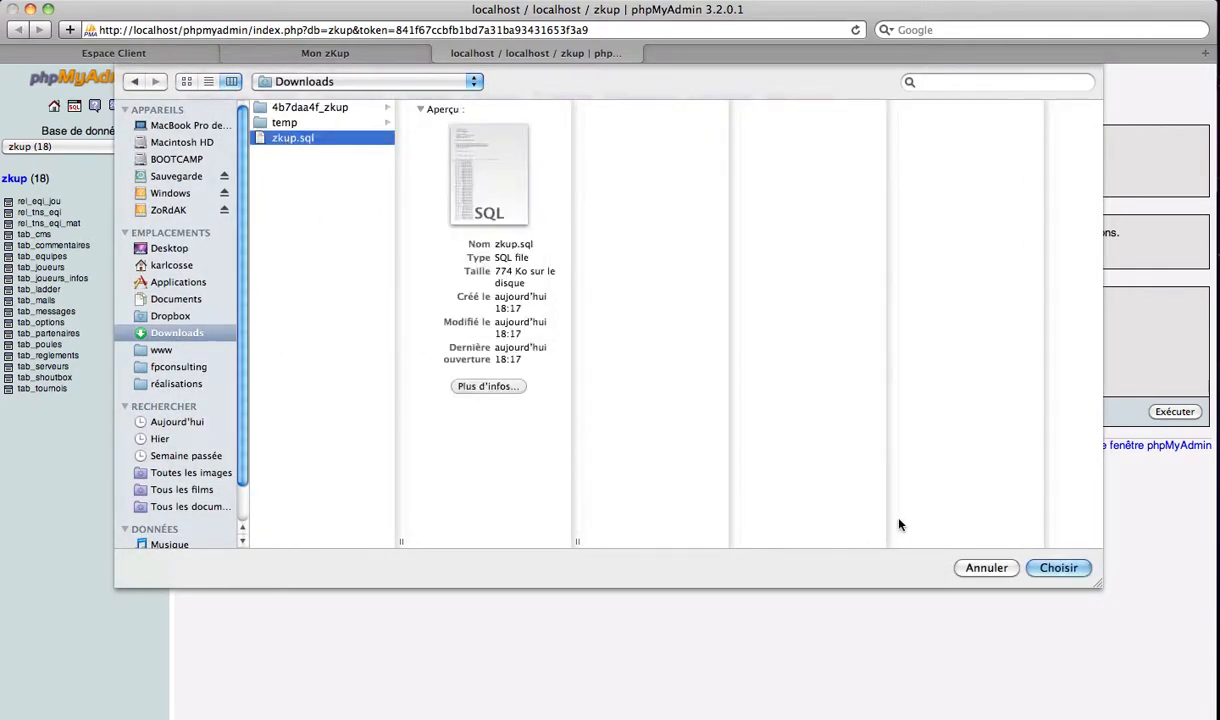
click(1055, 569)
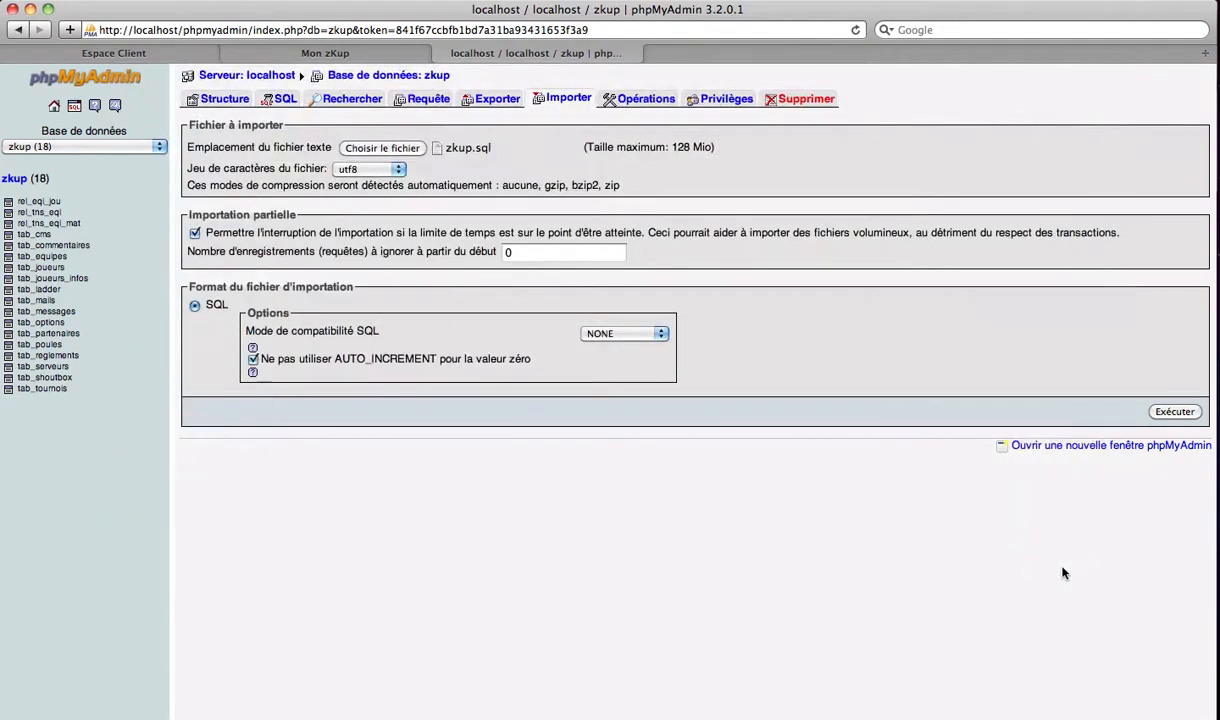
click(1168, 414)
click(1168, 413)
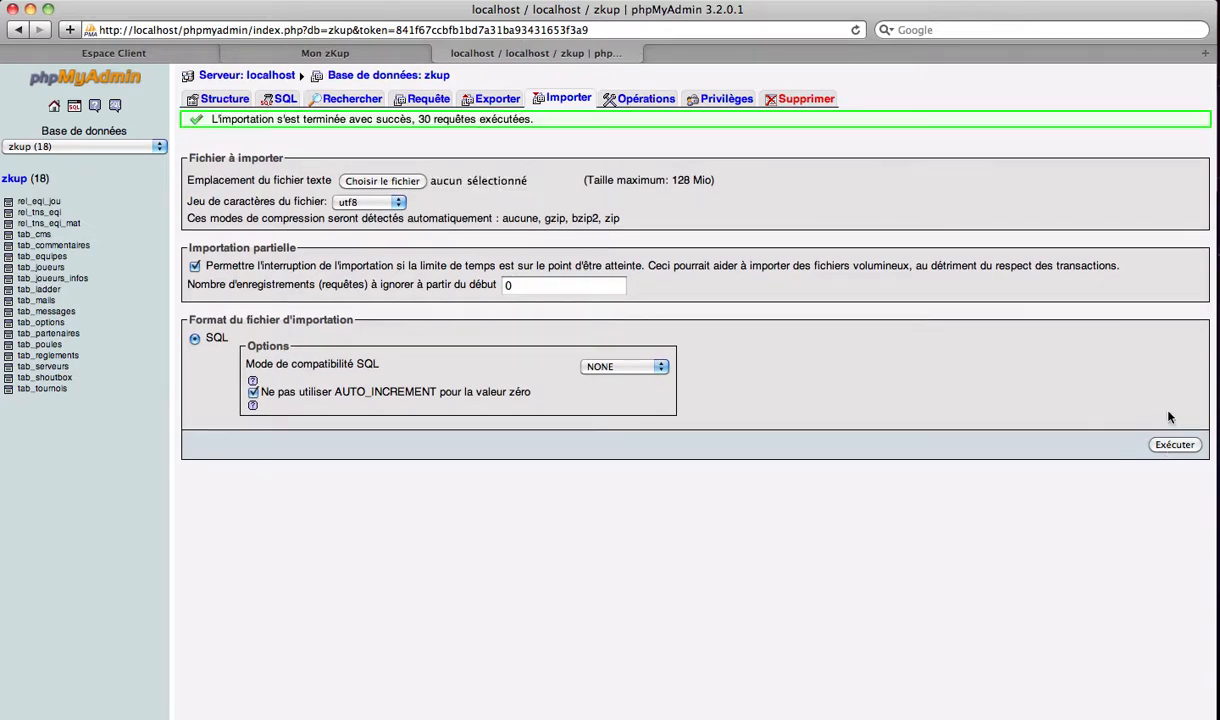
double_click(424, 119)
click(28, 180)
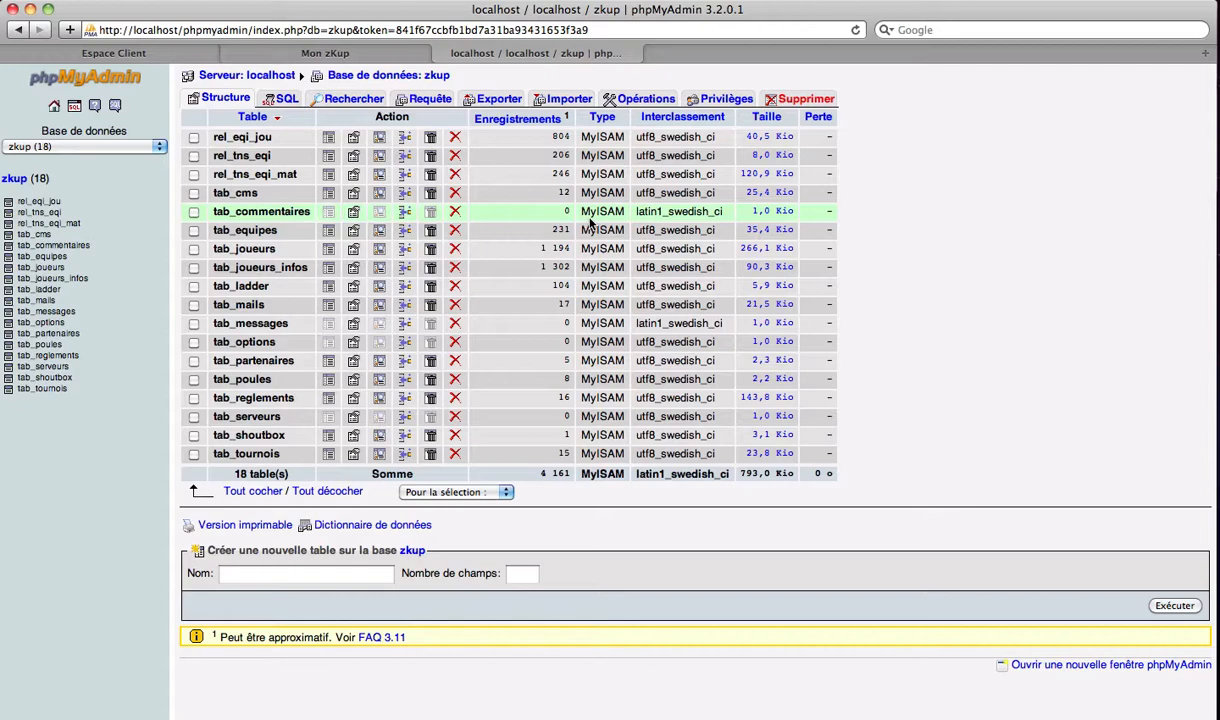
Step: Rename config.php to config.php.old in Finder and open config.php.exemple in Espresso
click(1185, 68)
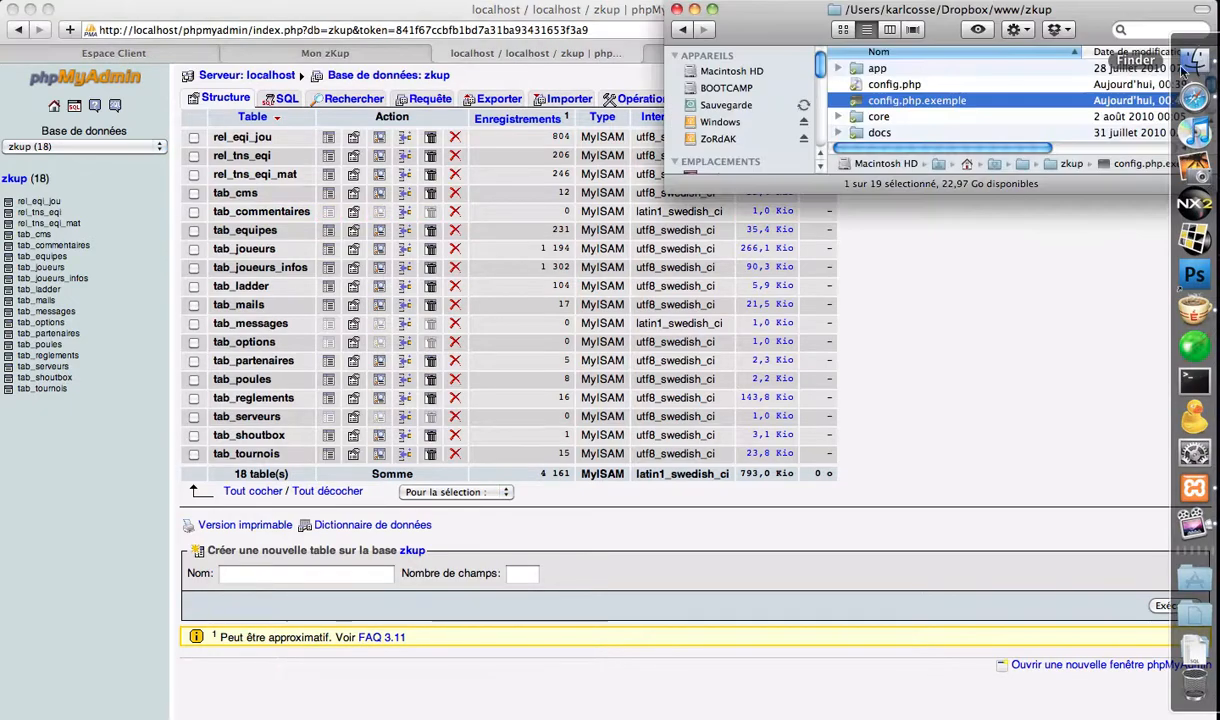
click(868, 86)
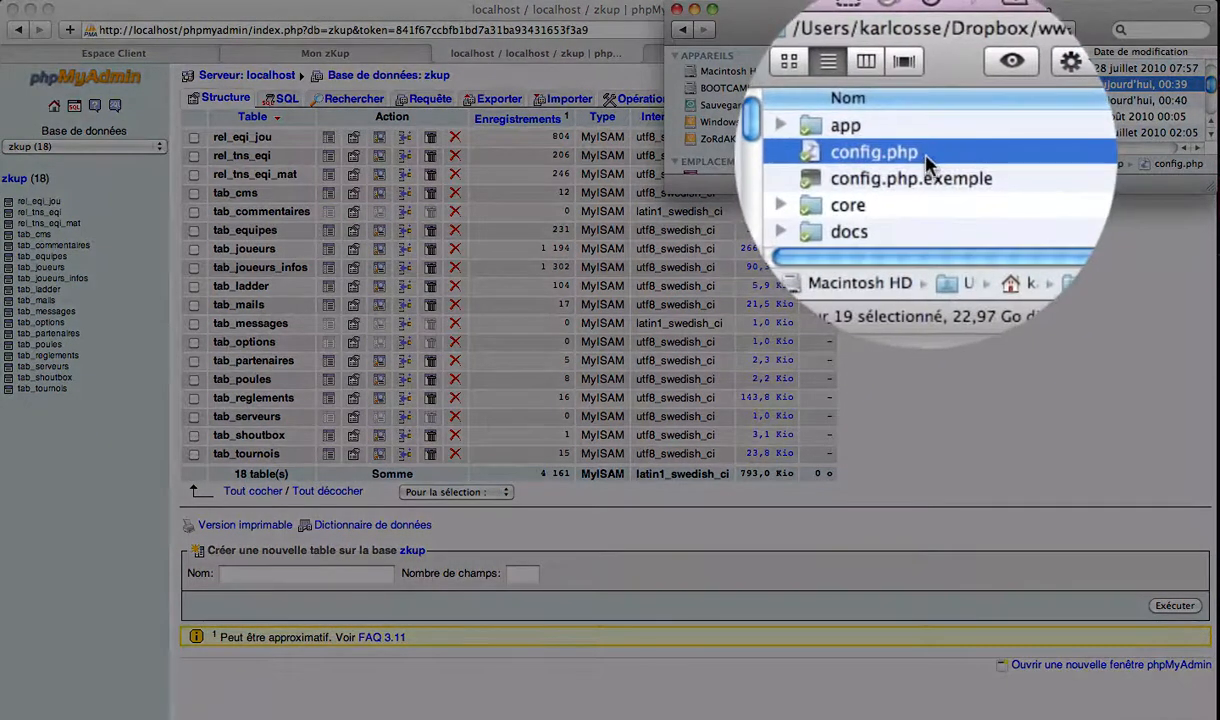
click(916, 105)
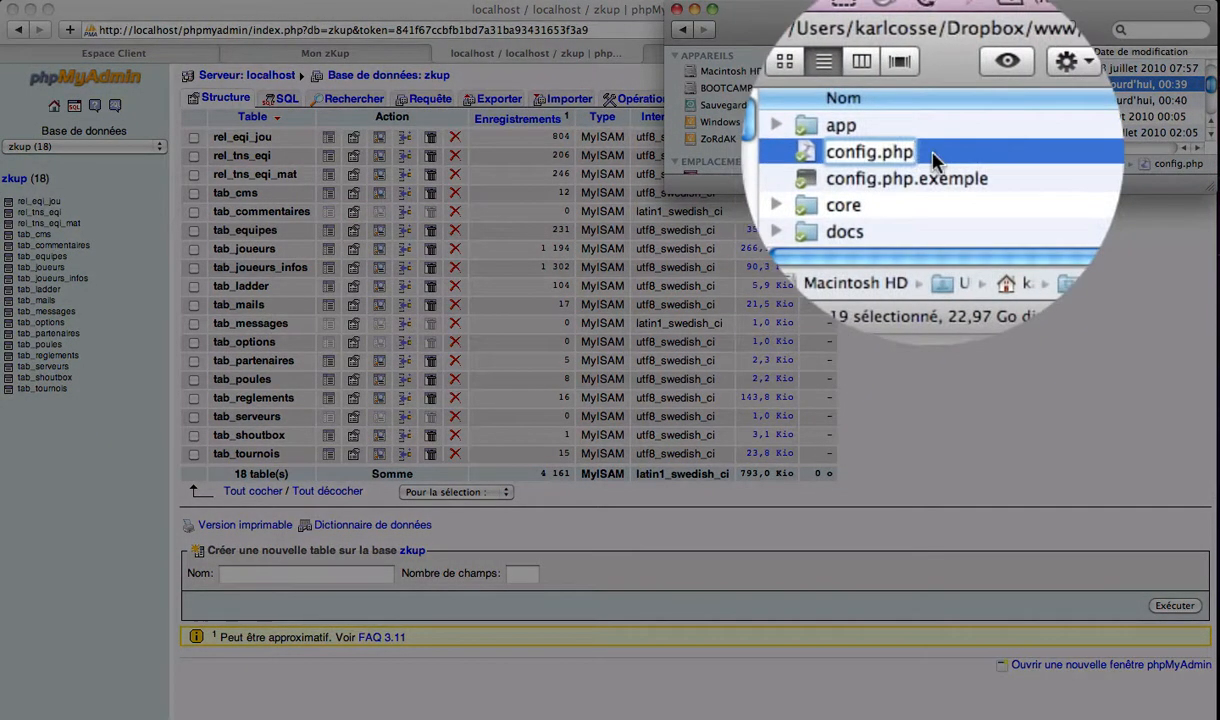
text(.old)
key(Return)
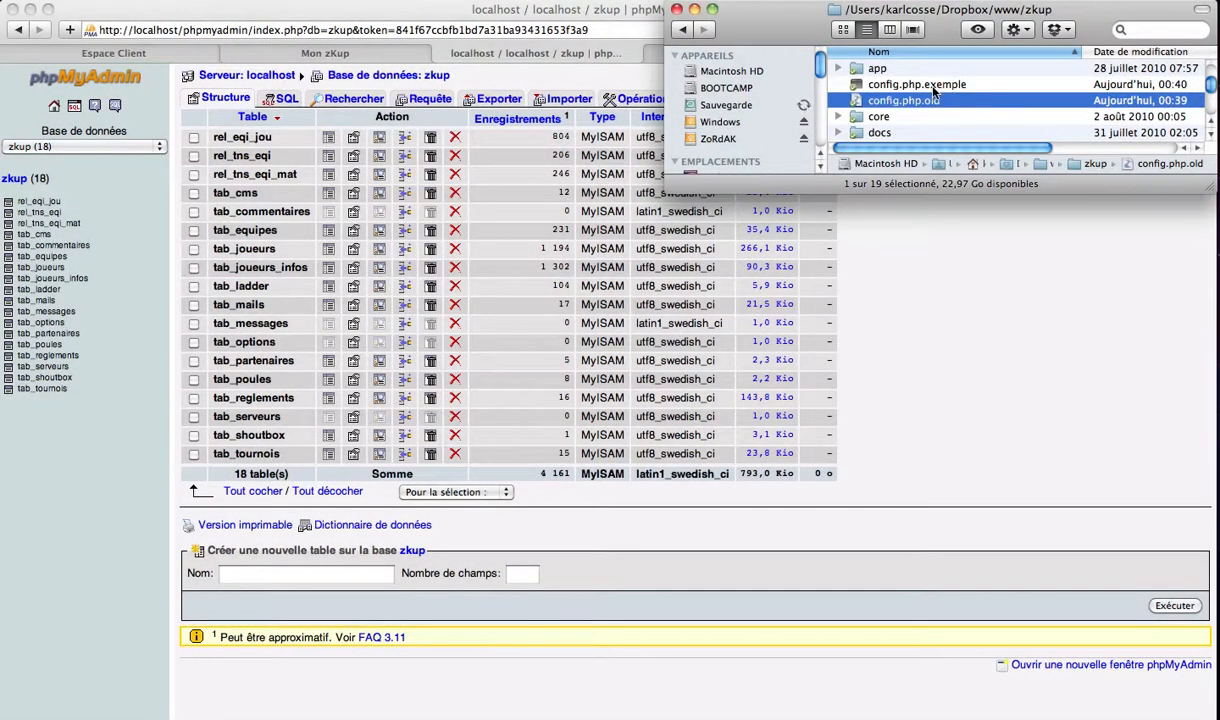
click(933, 88)
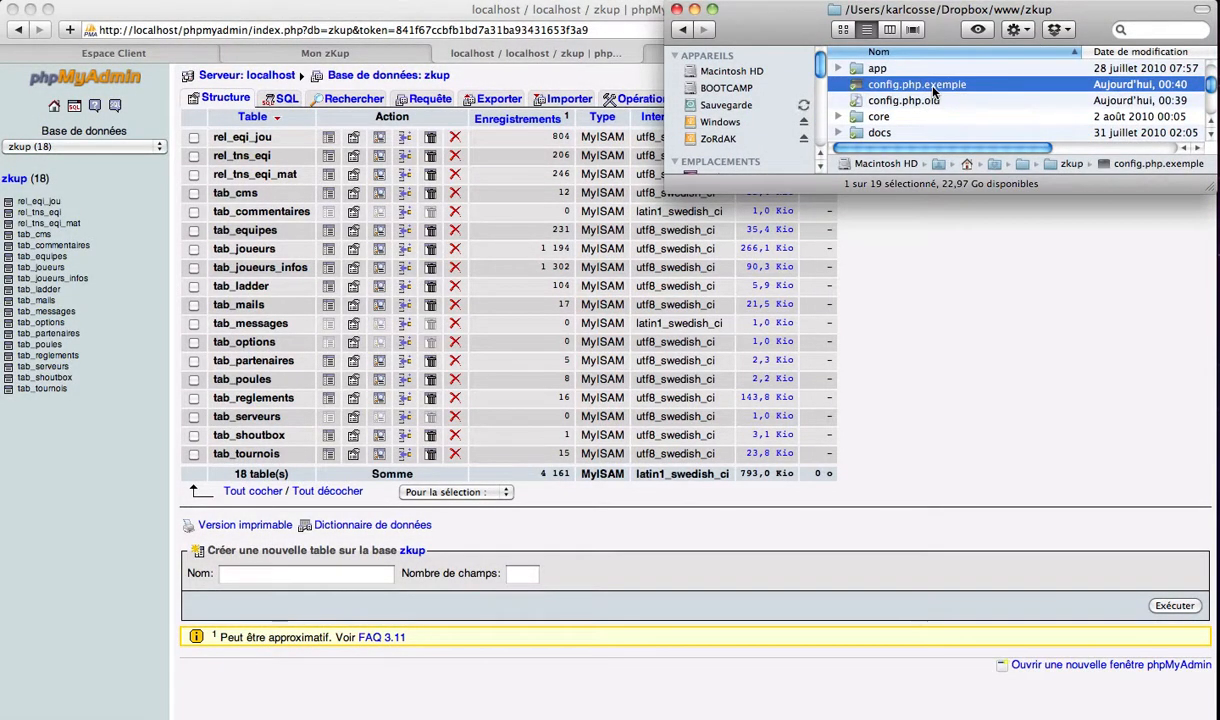
key(super+Tab)
key(super+Tab)
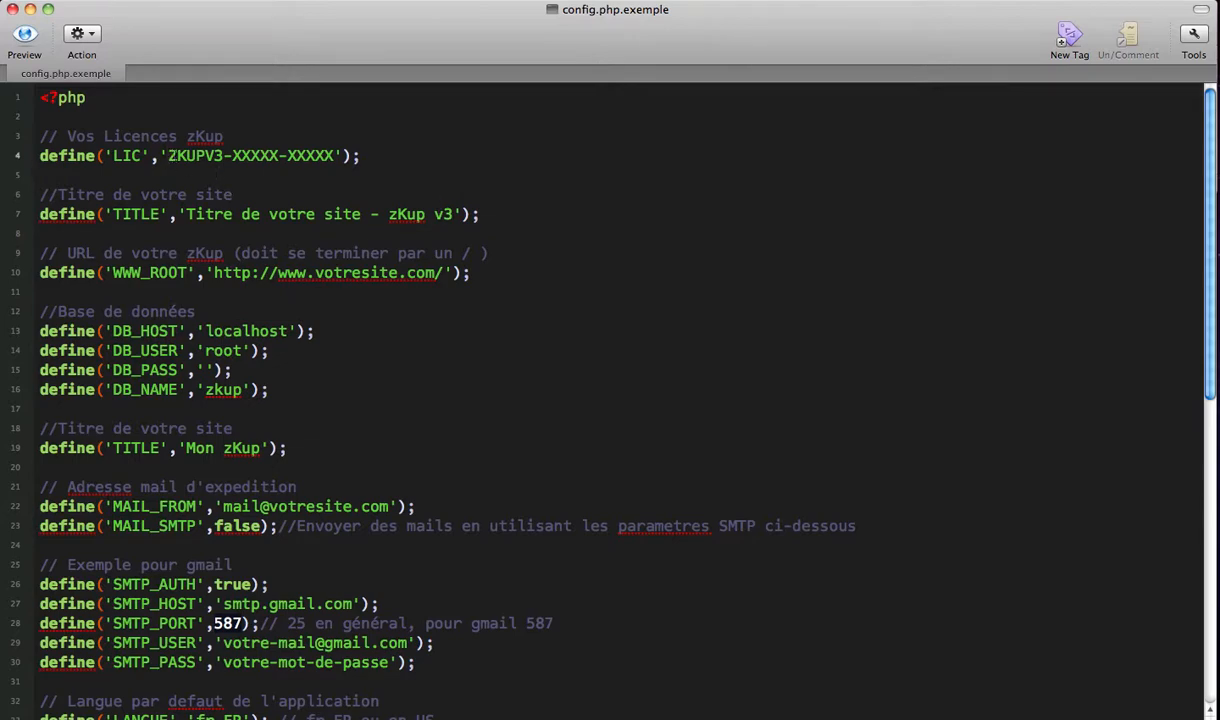
Step: Look over the licence key and WWW_ROOT URL lines in config.php.exemple without editing, then return to Safari
drag(168, 156, 334, 156)
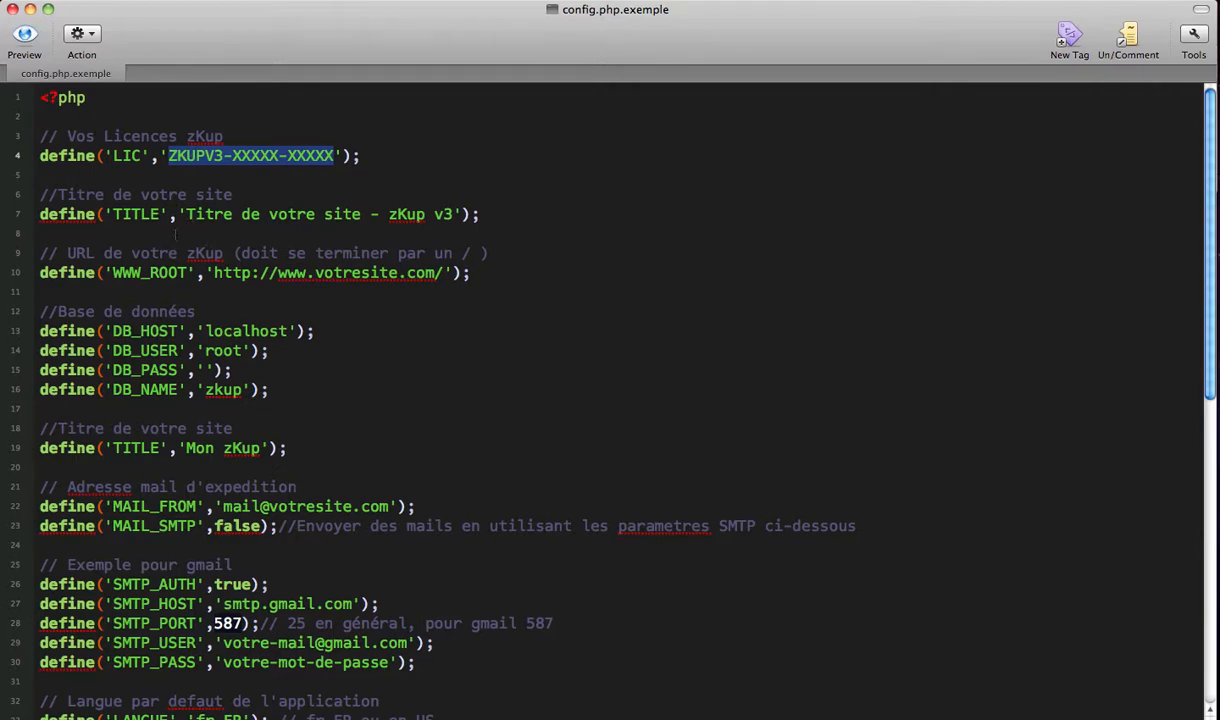
drag(210, 271, 442, 273)
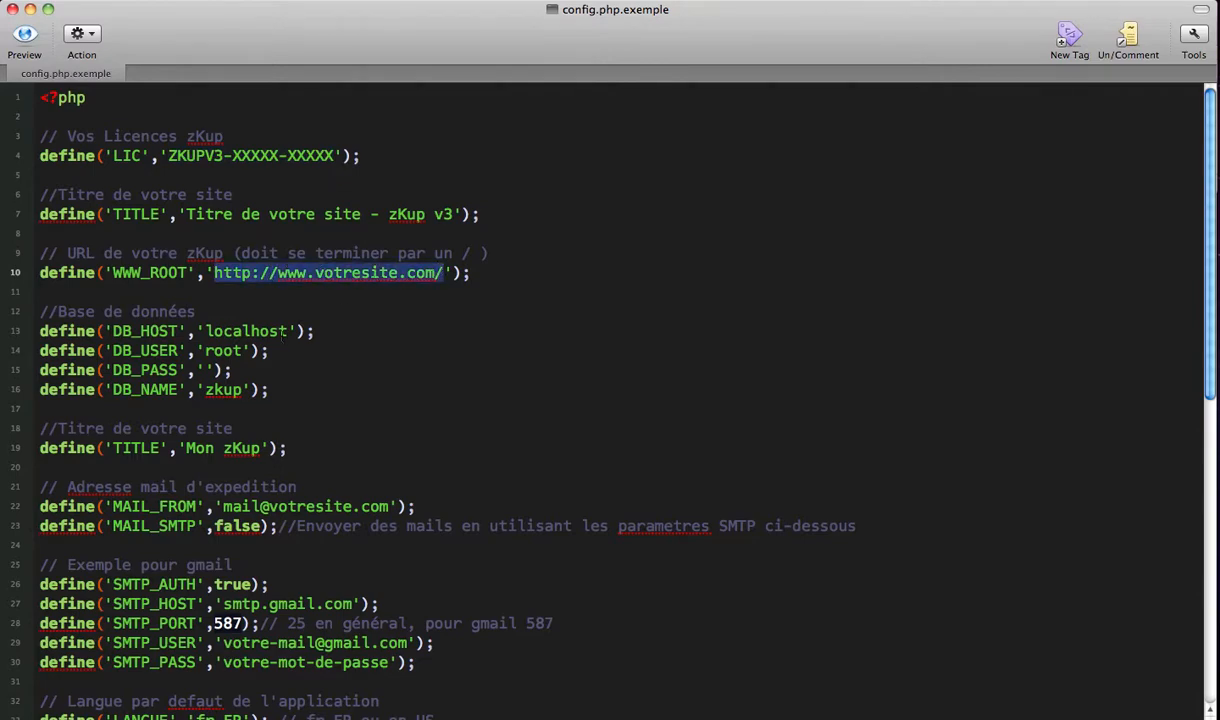
click(280, 393)
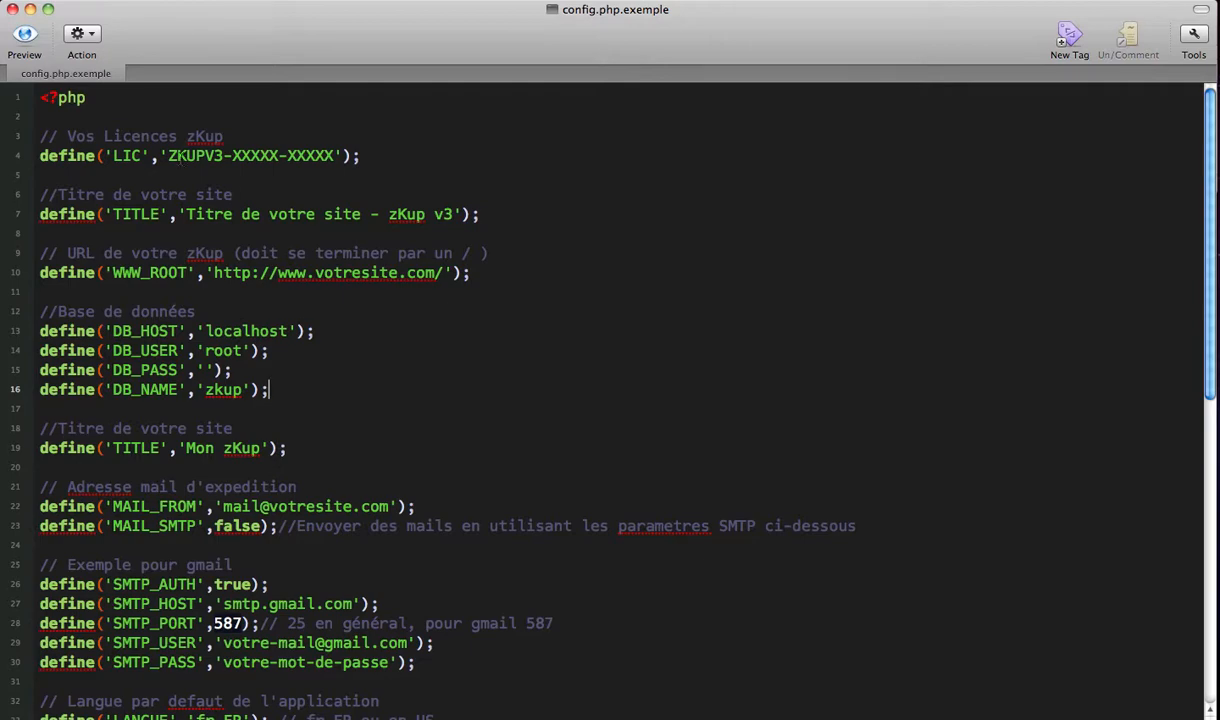
drag(168, 155, 334, 155)
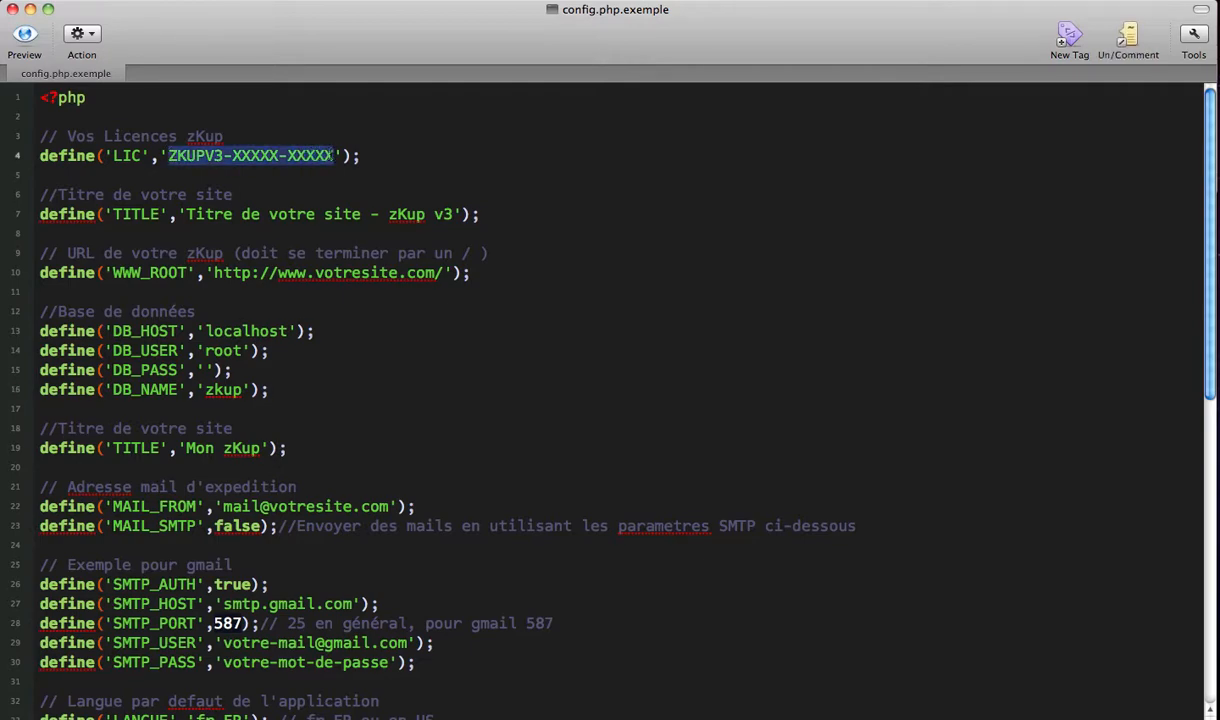
key(super+Tab)
key(super+Tab)
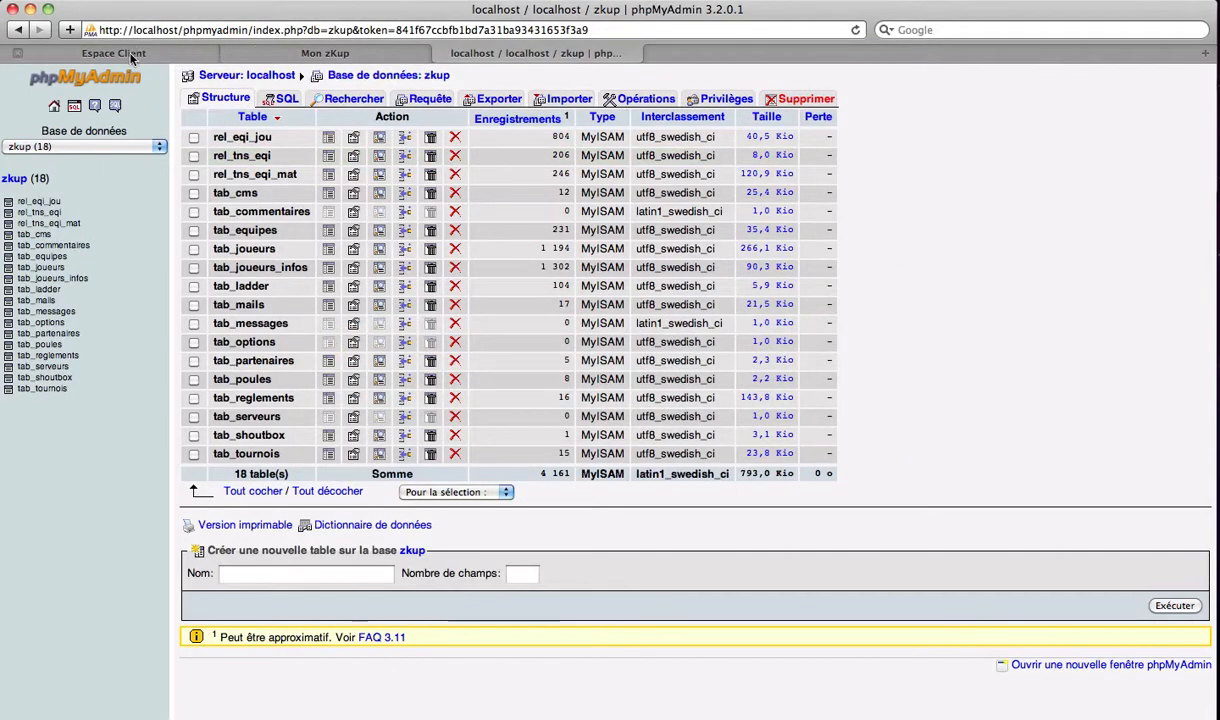
Step: Select and copy the licence key from the zKup v3 Platinium pack's Licenses page
click(134, 55)
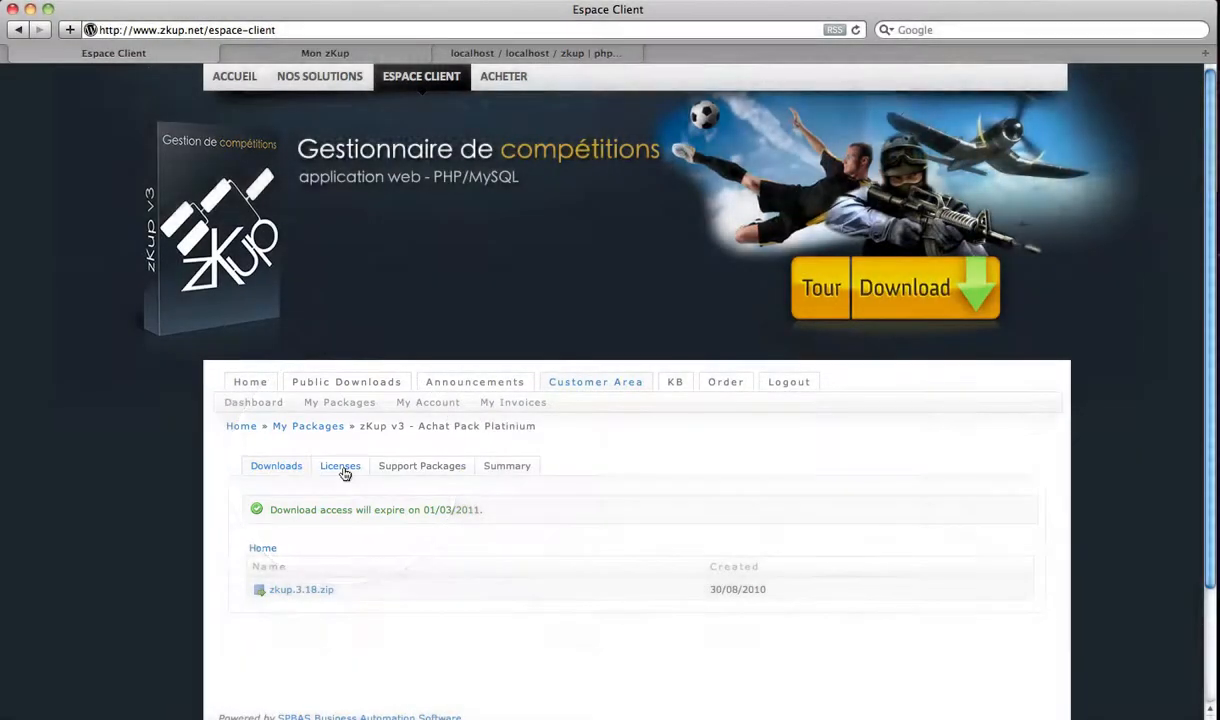
click(340, 466)
scroll(343, 471, down, 3)
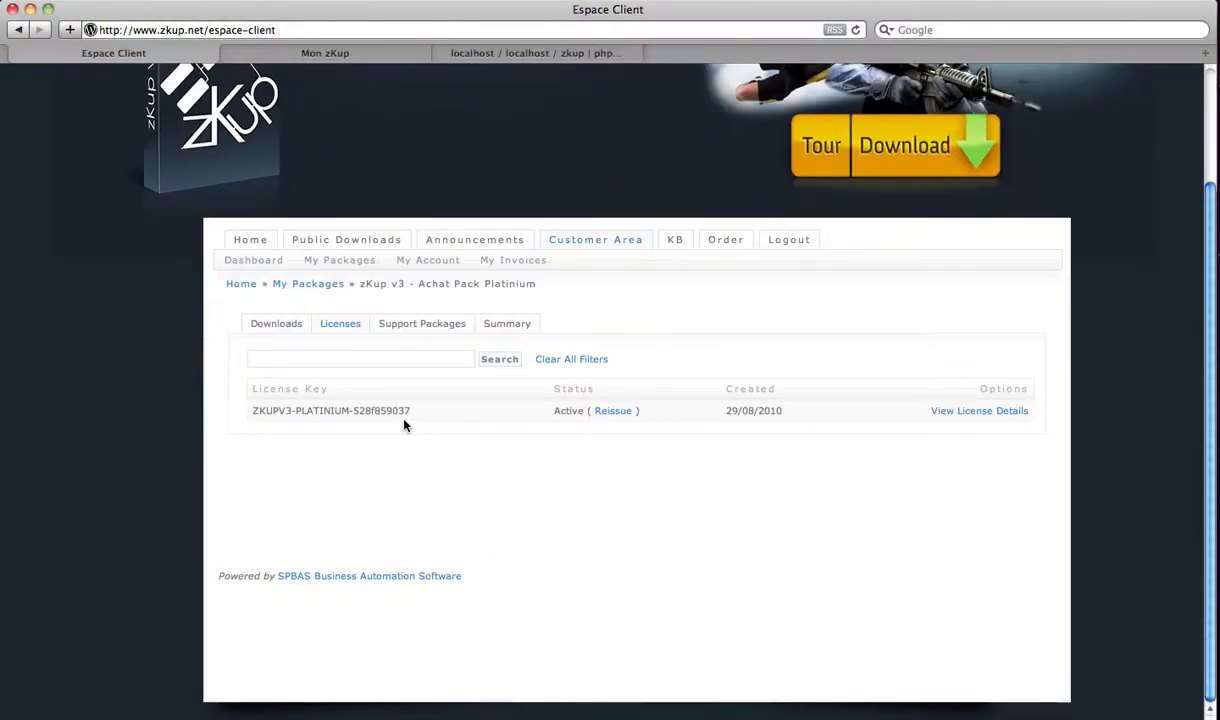
drag(400, 412, 255, 412)
key(super+c)
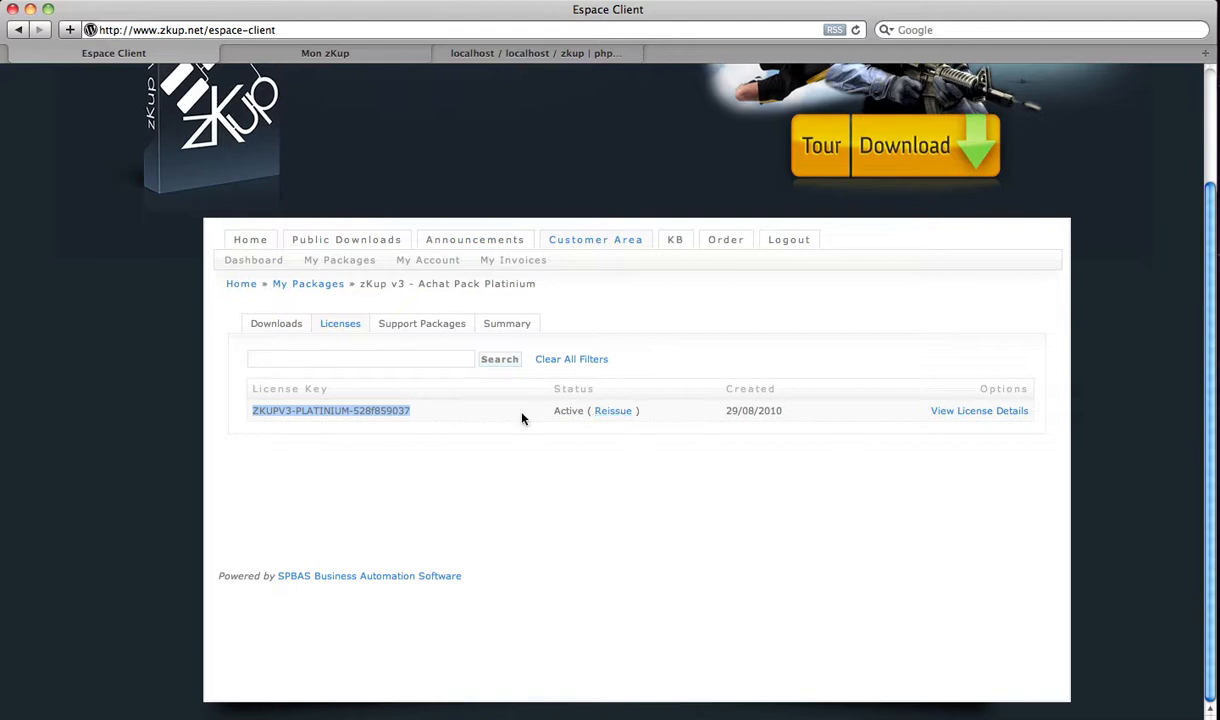
key(super+Tab)
key(super+Tab)
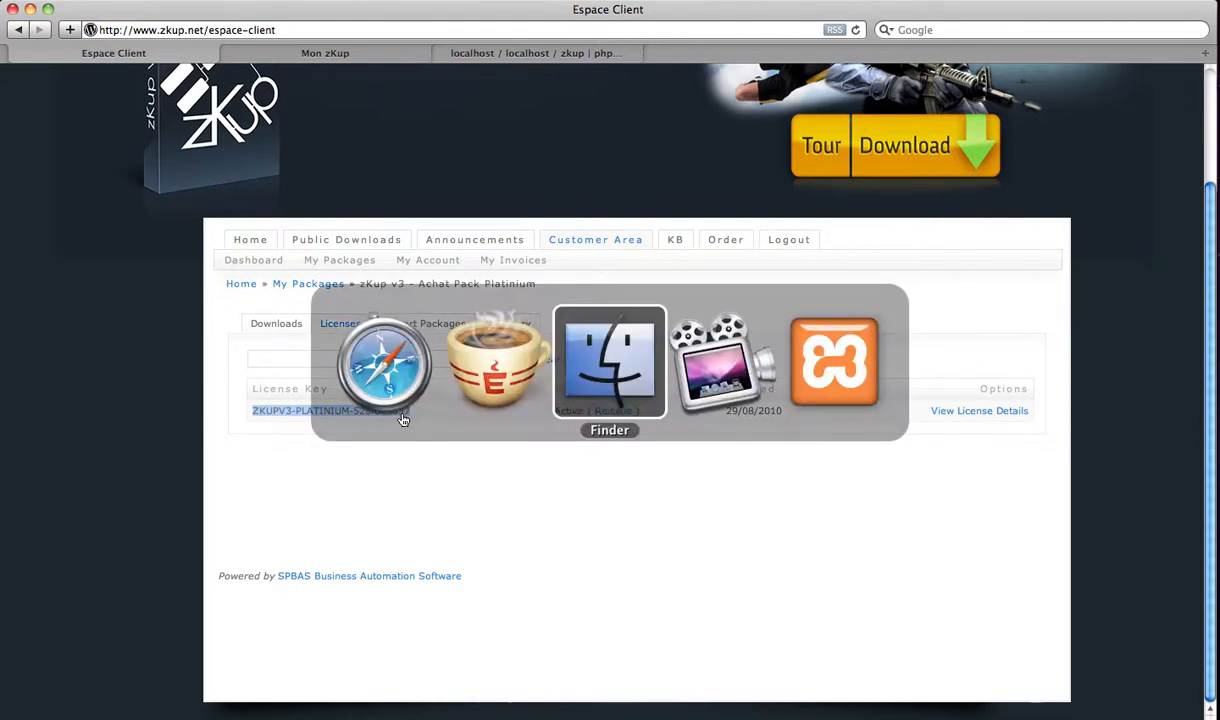
click(471, 398)
key(super+v)
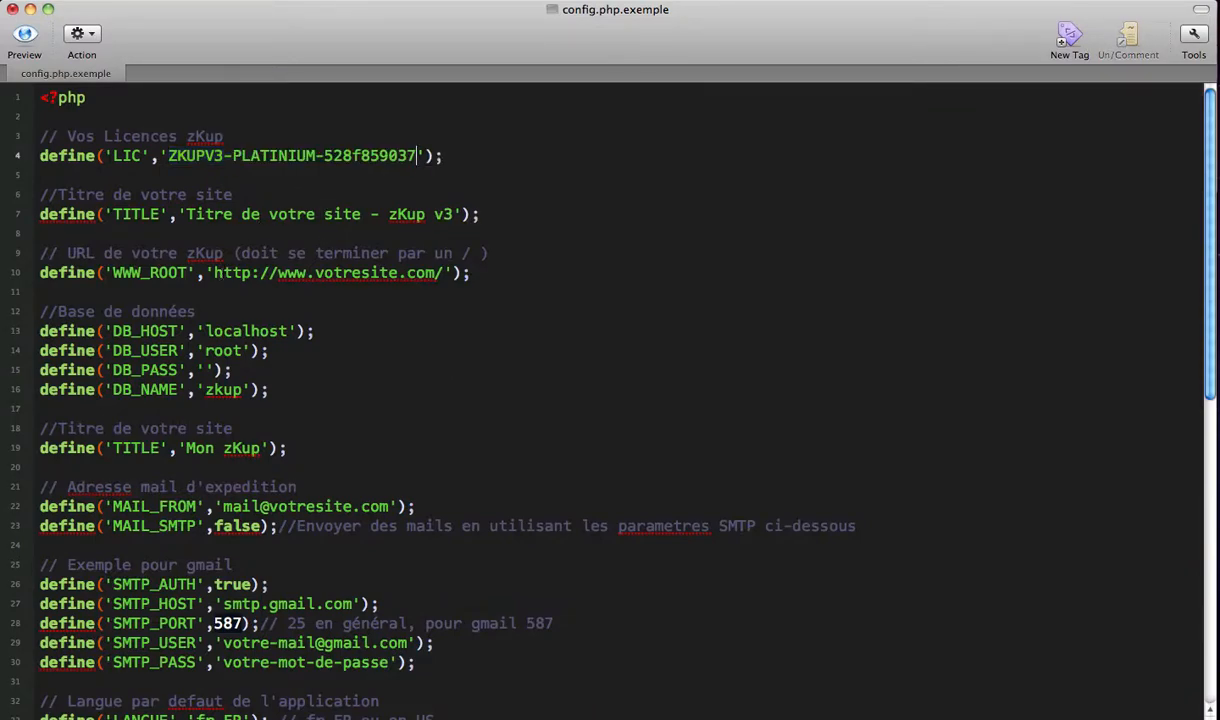
drag(278, 272, 436, 273)
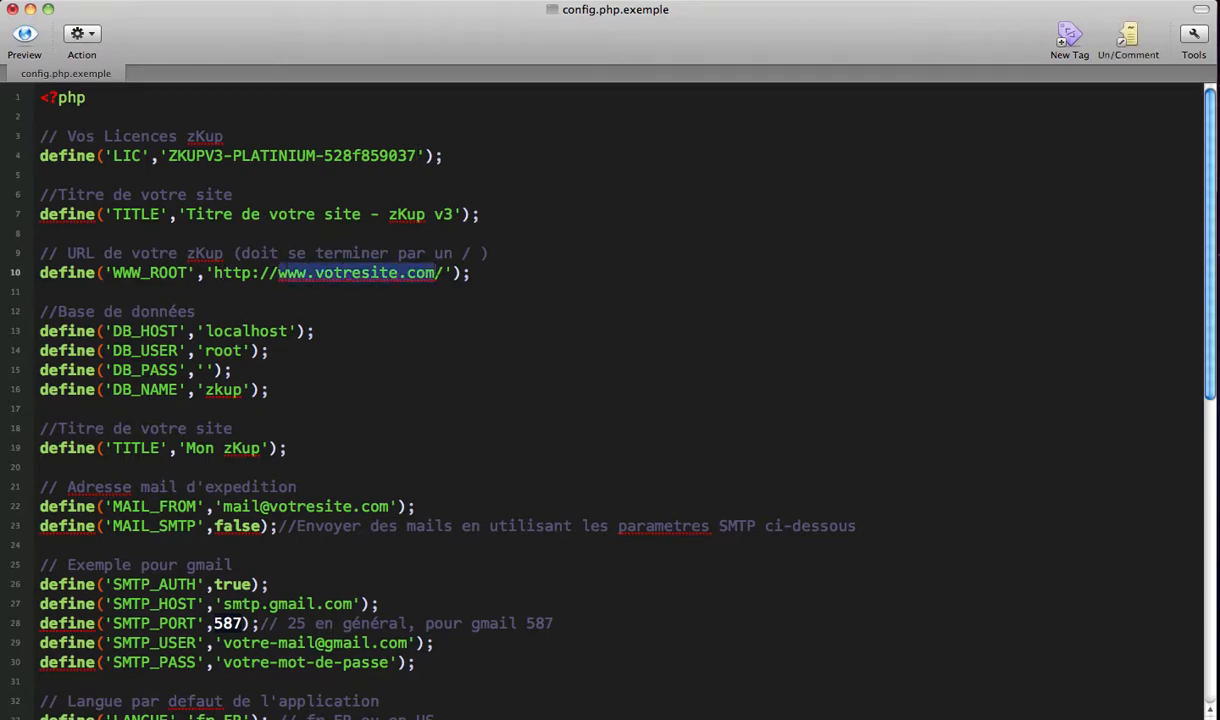
text(zkup.dev)
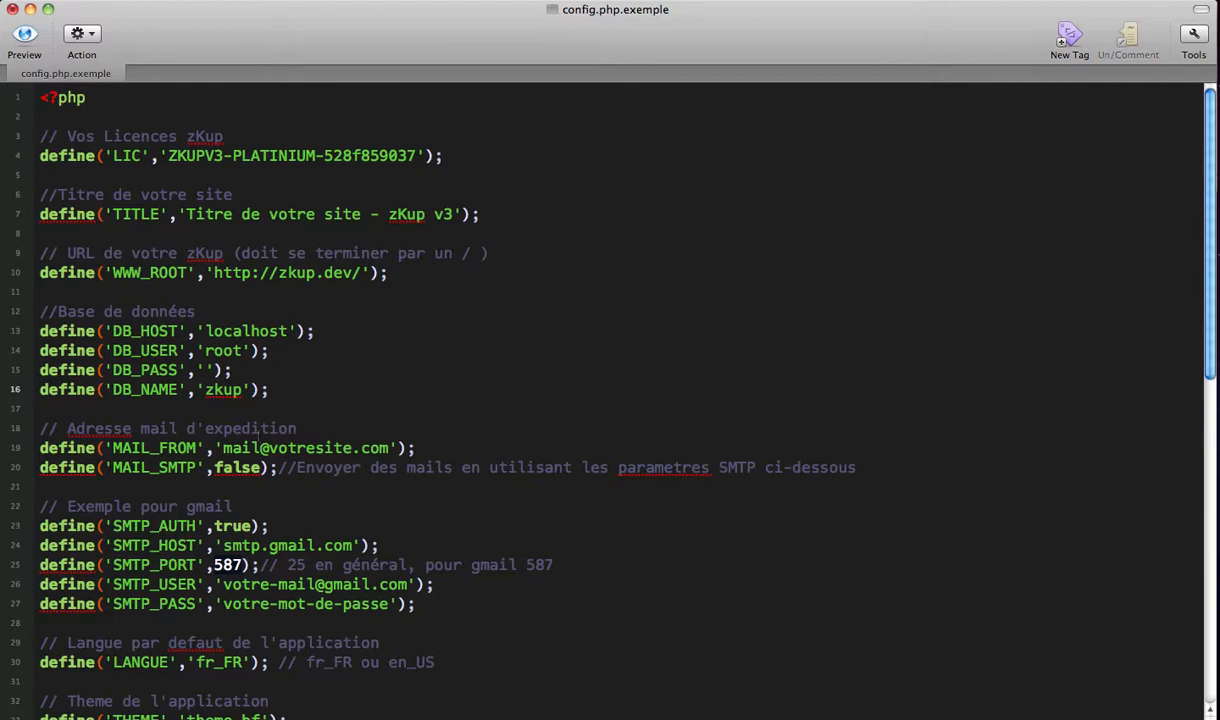
scroll(258, 432, down, 5)
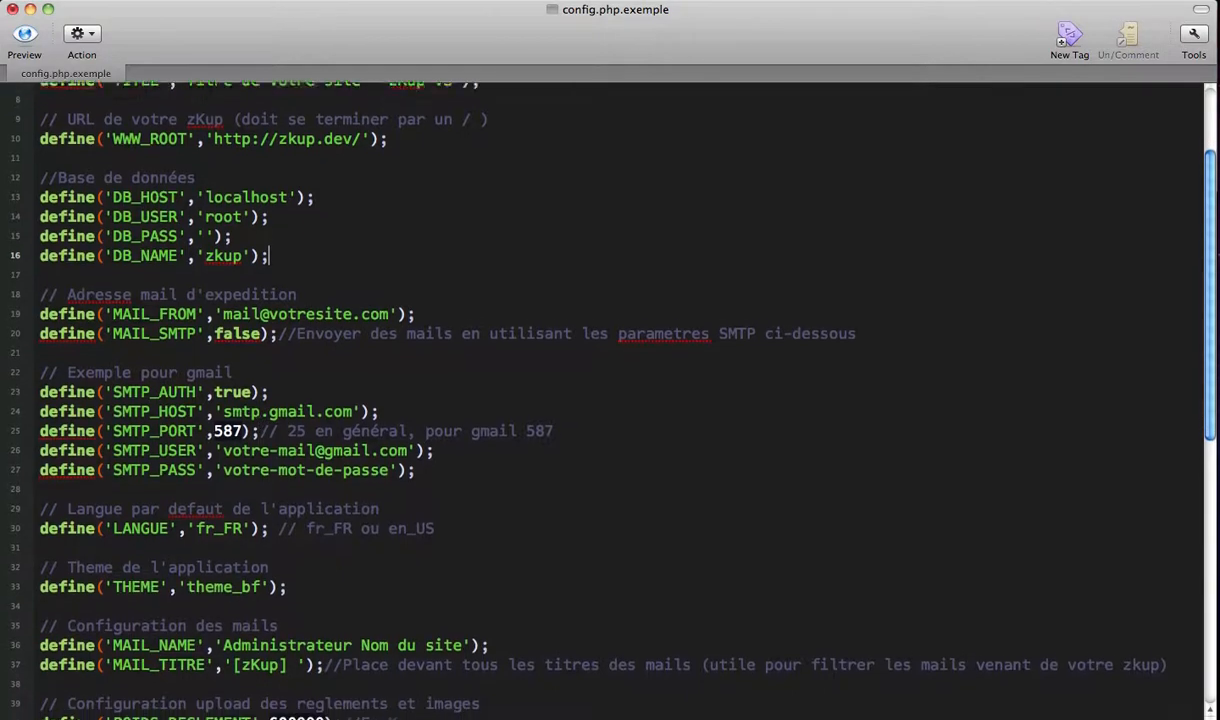
scroll(258, 430, down, 6)
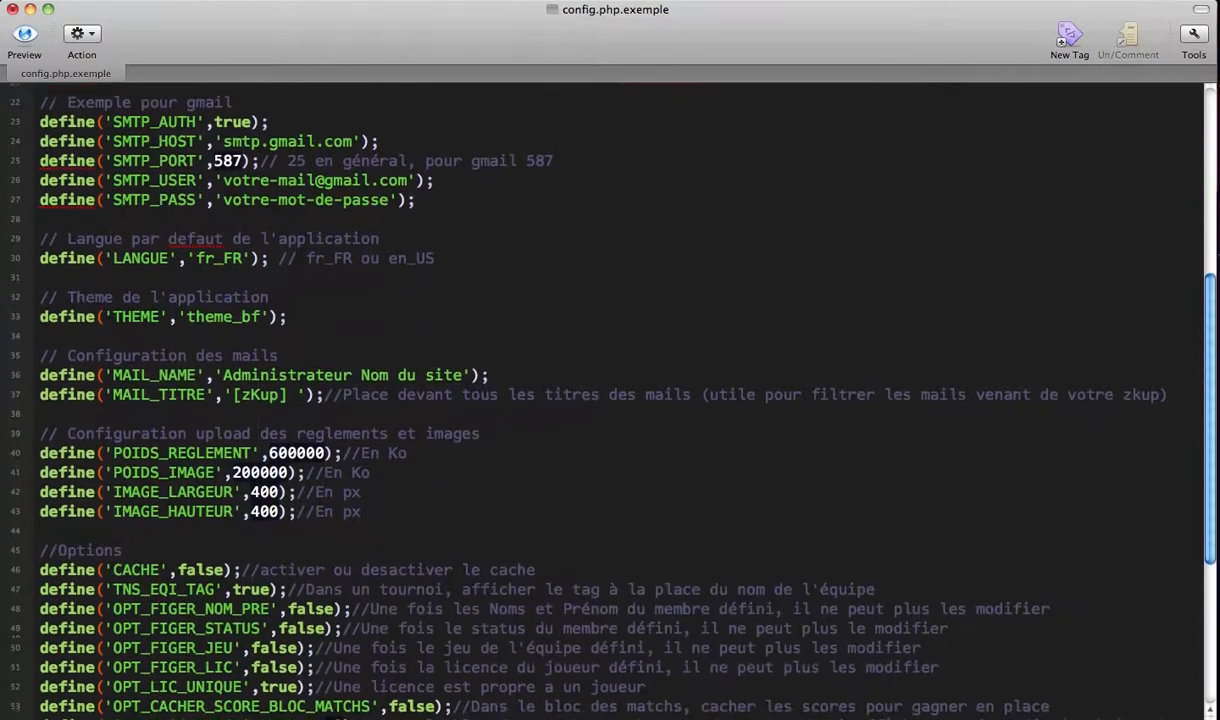
scroll(258, 430, down, 6)
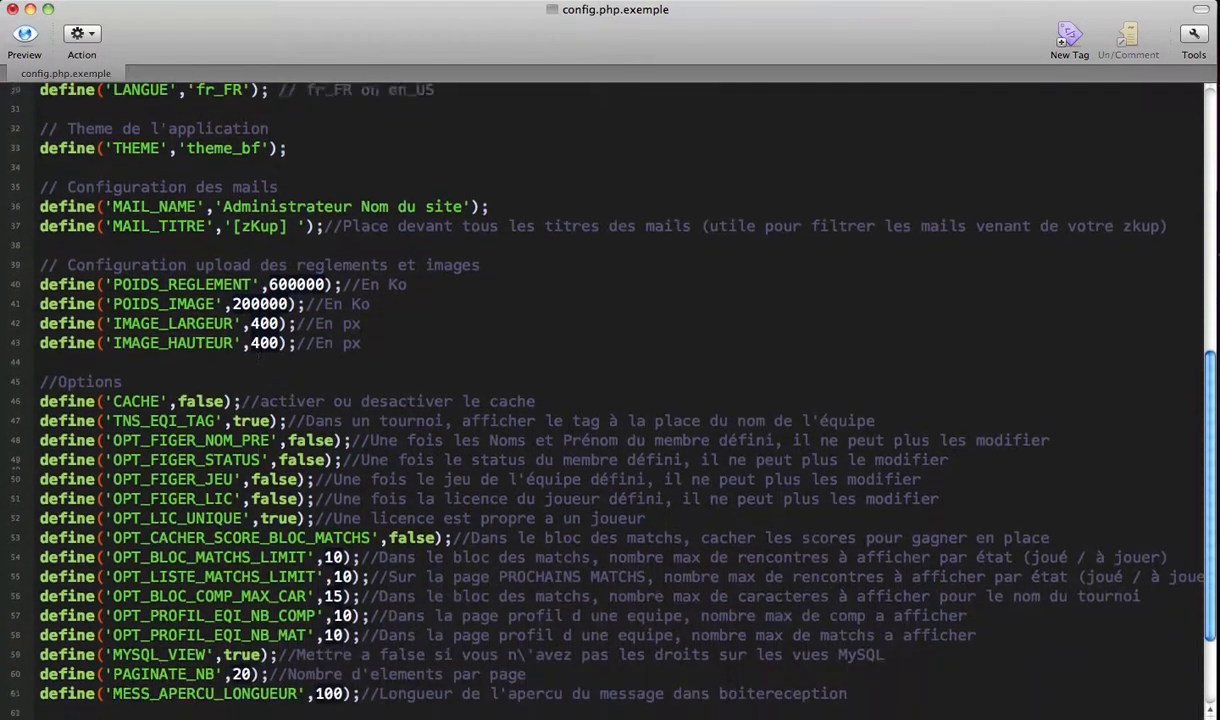
scroll(585, 400, down, 2)
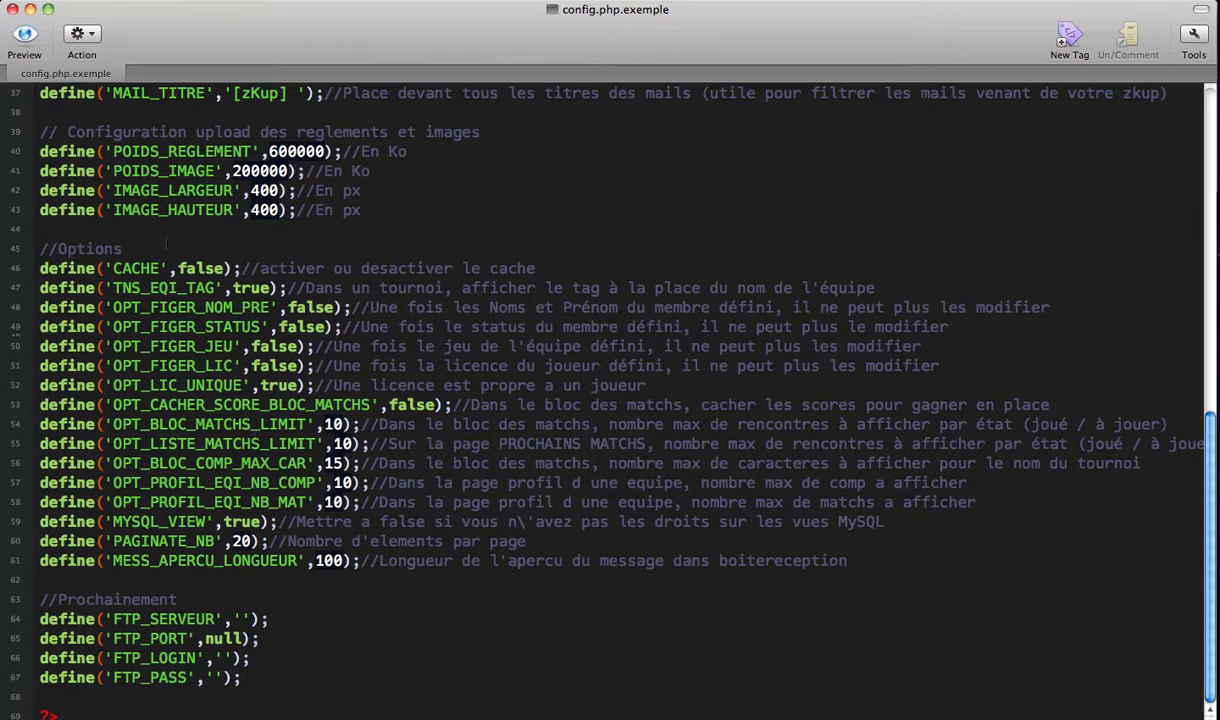
click(30, 8)
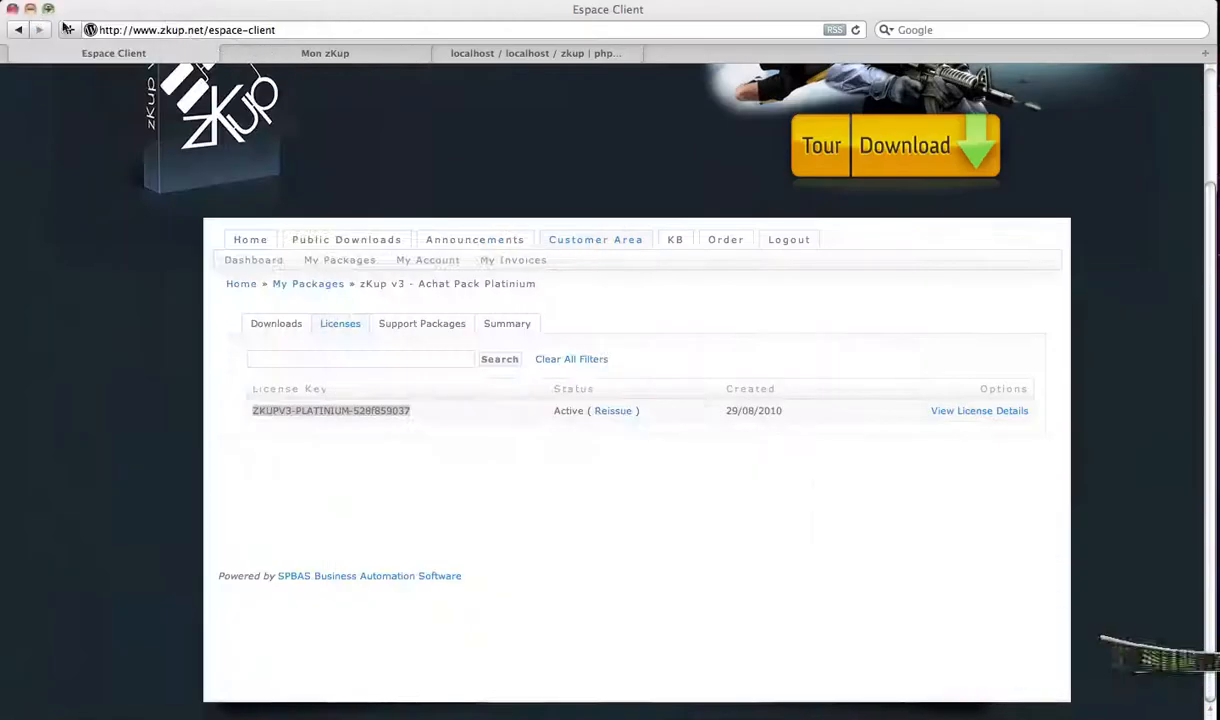
Step: Rename config.php.exemple to config.php in the zkup folder, accepting the .php extension change
click(1198, 50)
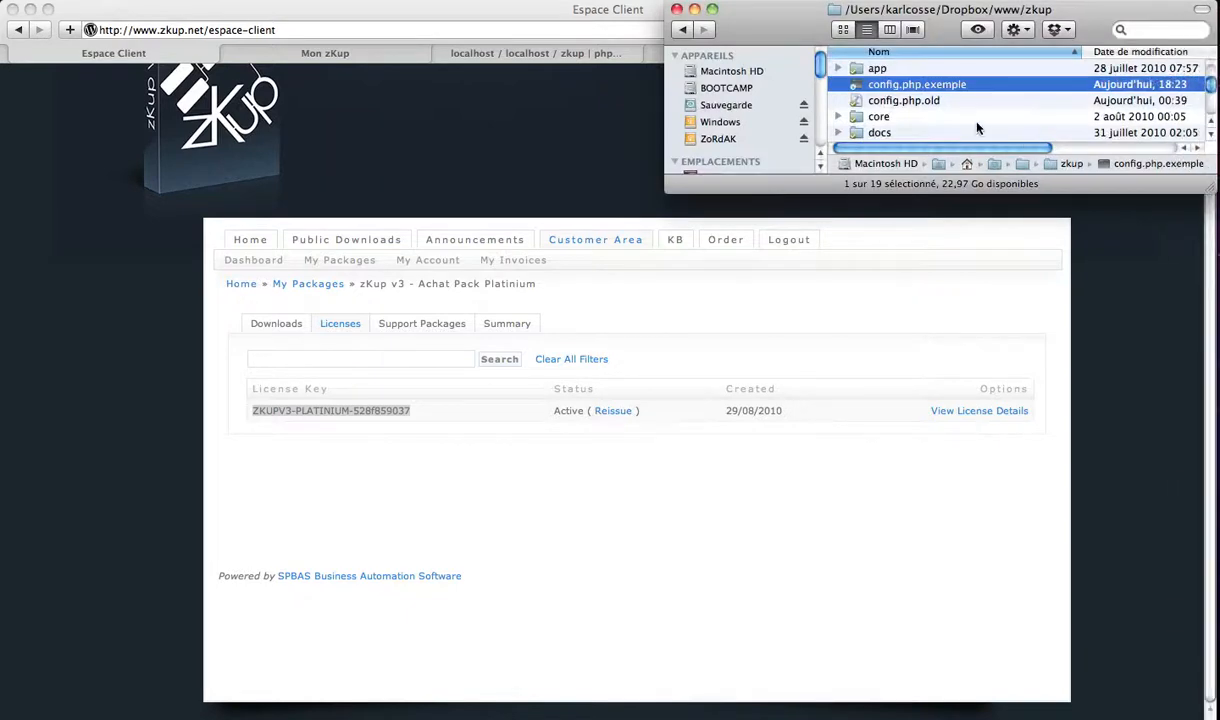
click(923, 88)
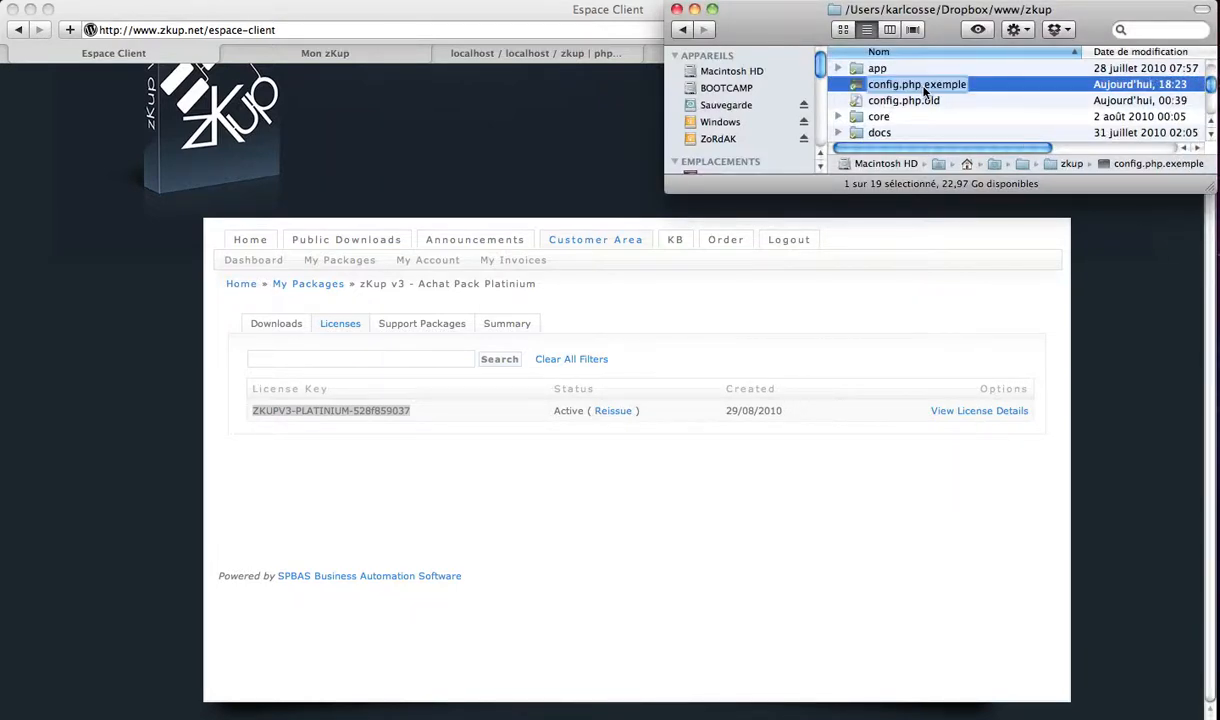
click(919, 86)
drag(919, 86, 980, 90)
key(BackSpace)
key(Return)
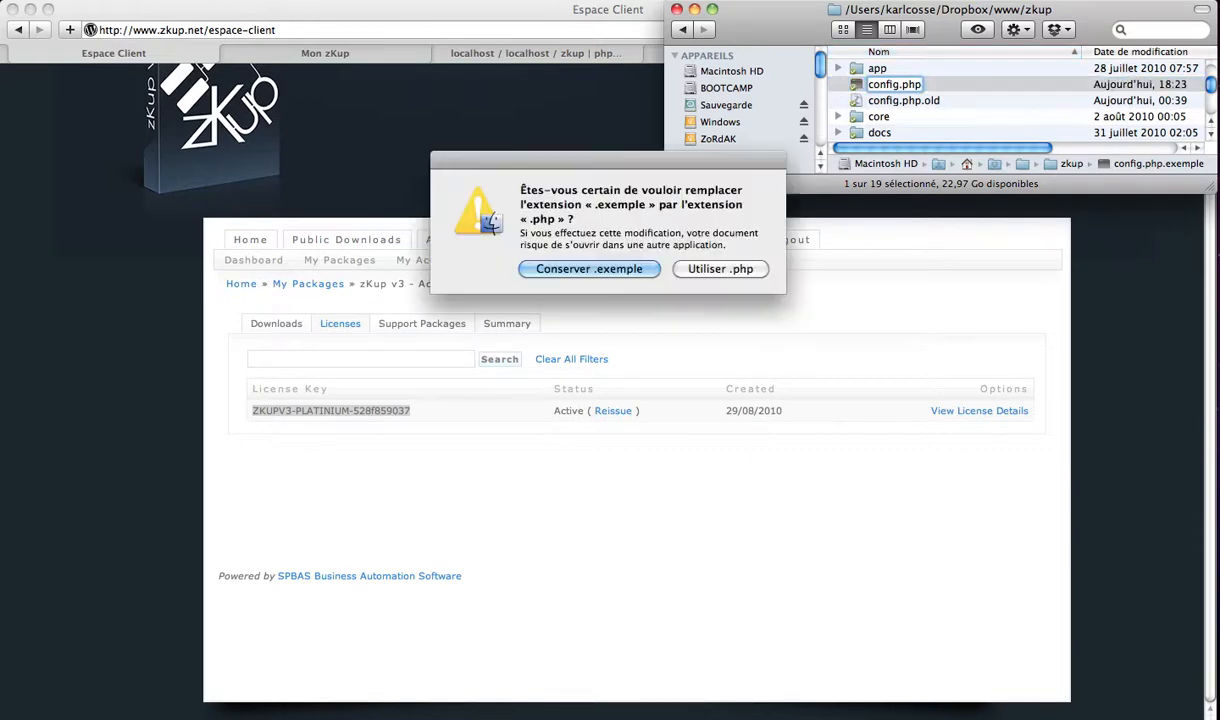
click(716, 269)
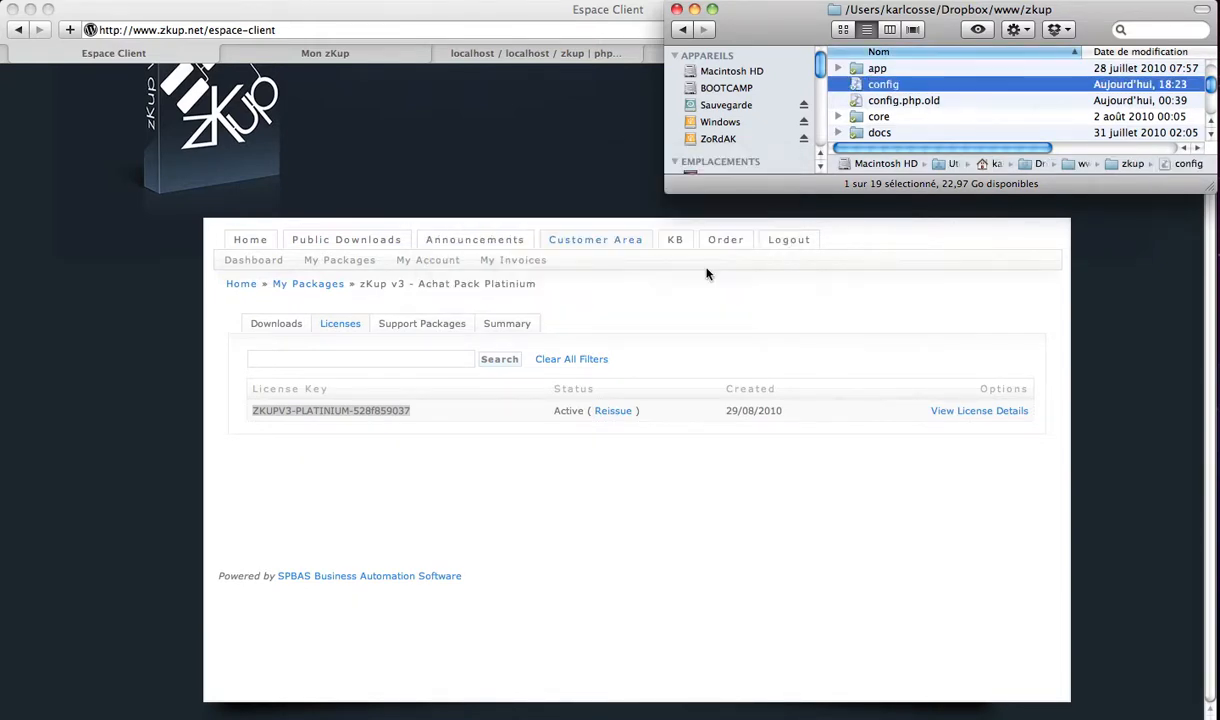
click(135, 335)
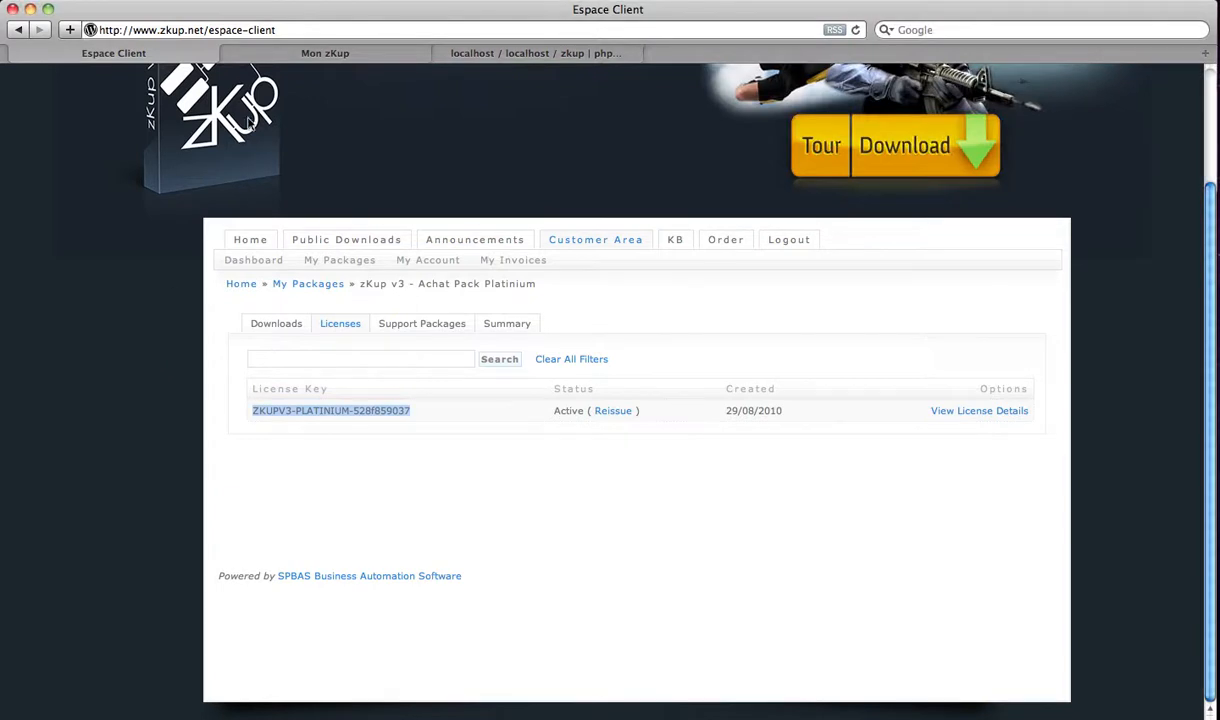
Step: Reload the local zKup home page via Accueil, then open the Administration dashboard at zkup.dev/admin
click(297, 58)
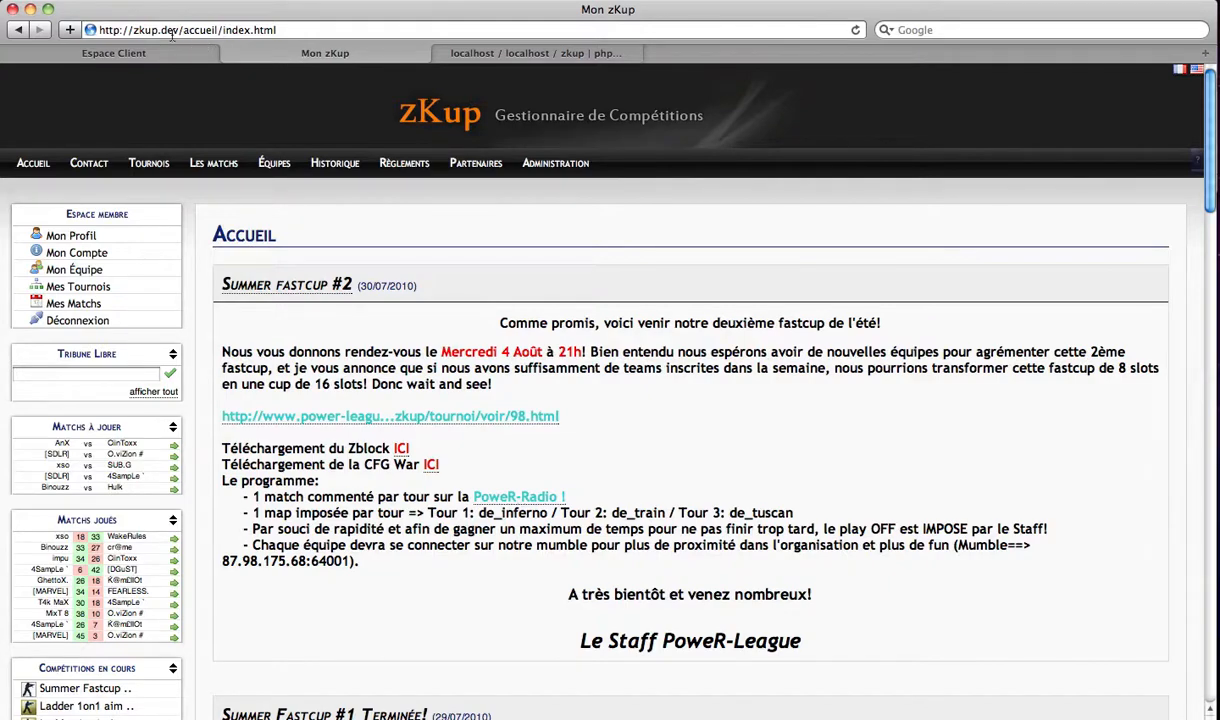
click(30, 164)
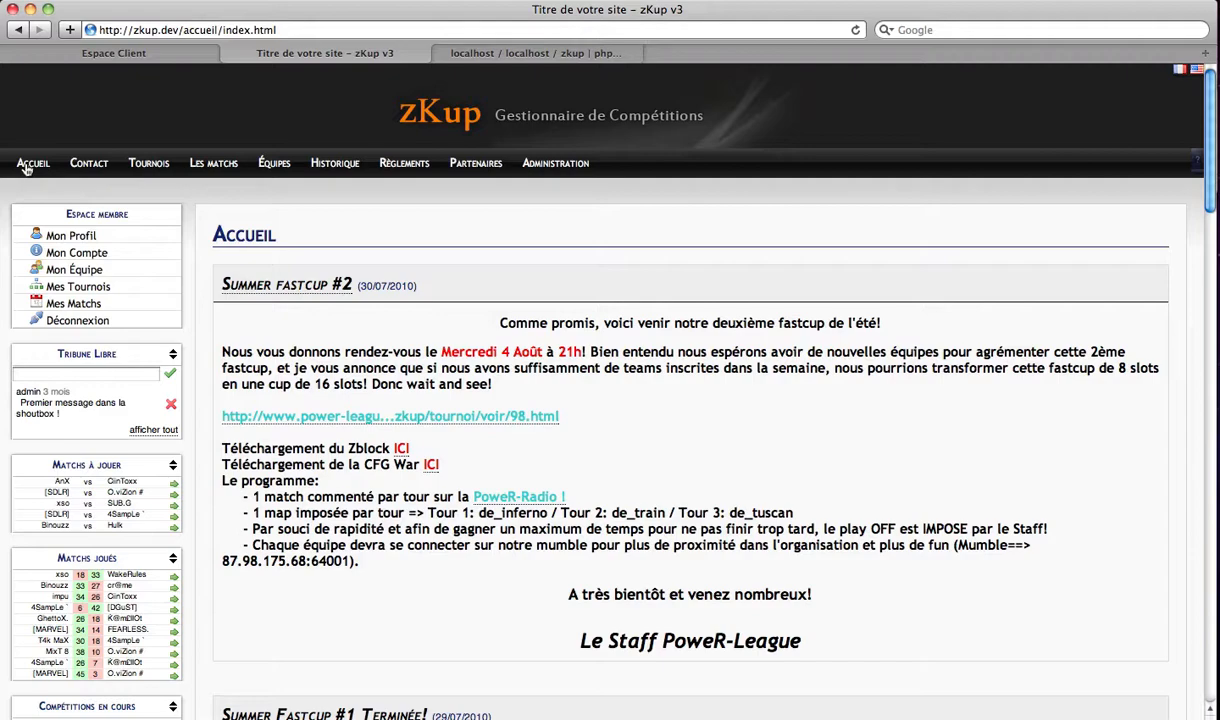
click(546, 166)
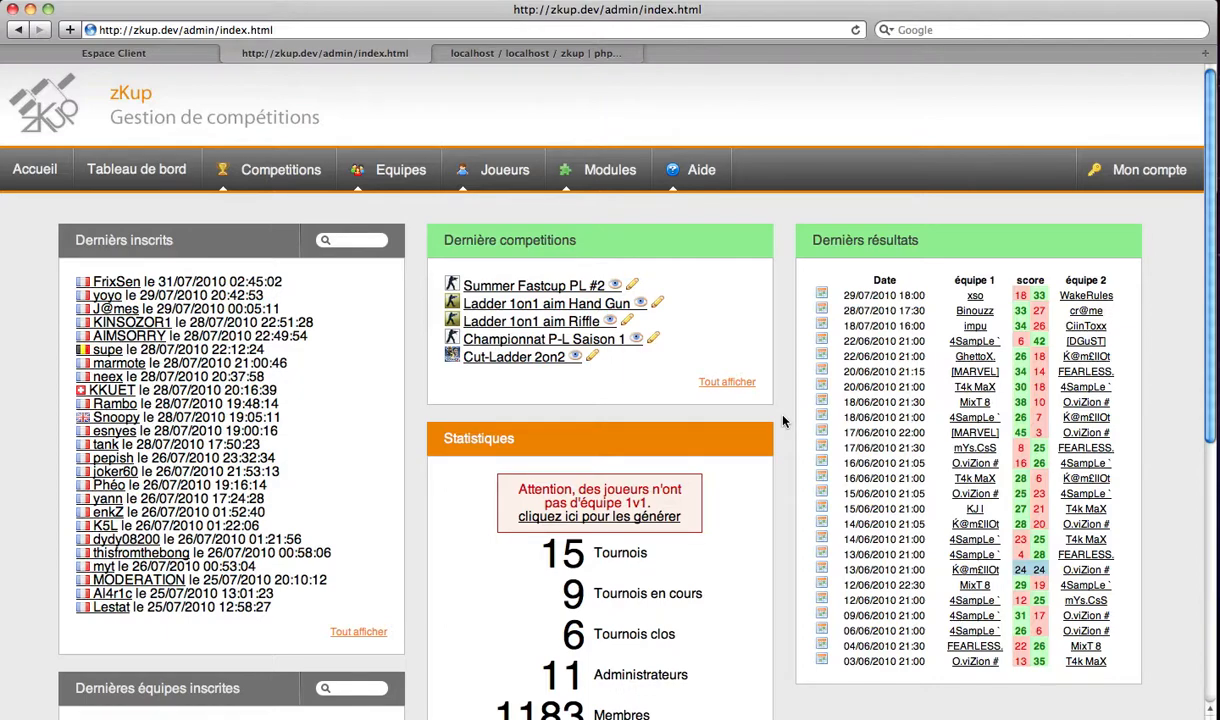
mouse_move(586, 165)
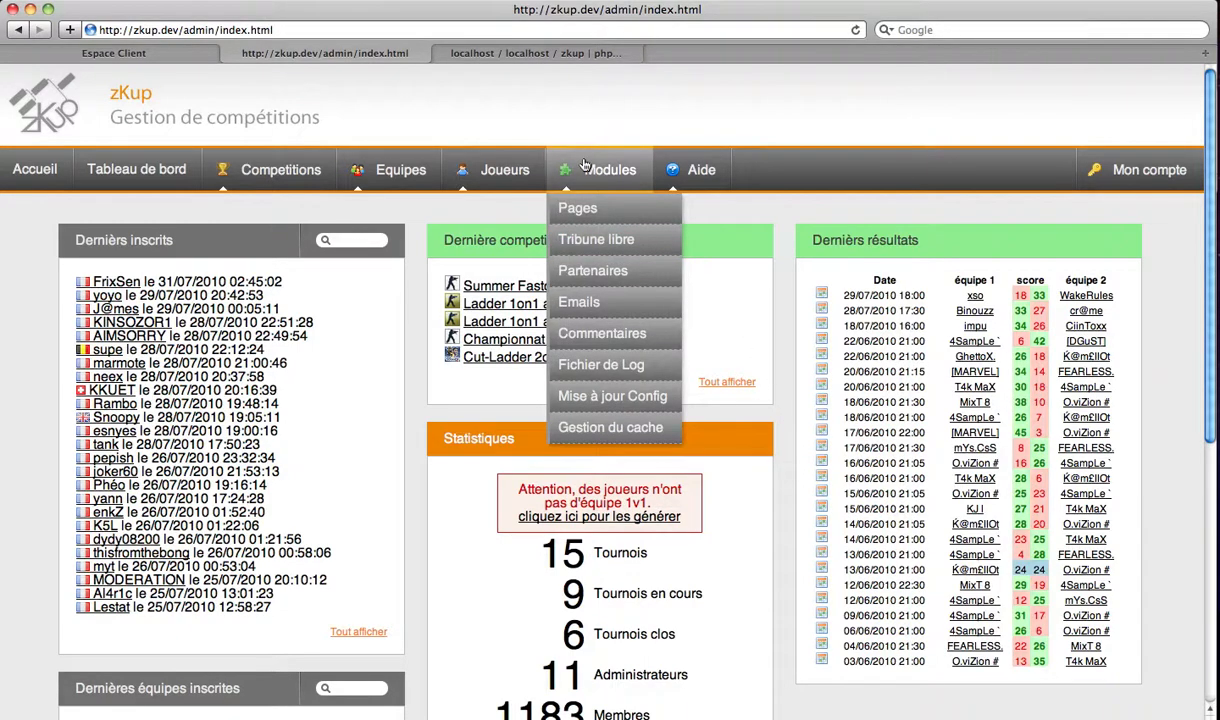
Step: Empty the TOUT cache in Modules > Gestion du cache (7 files deleted) and return to Tableau de bord
click(612, 428)
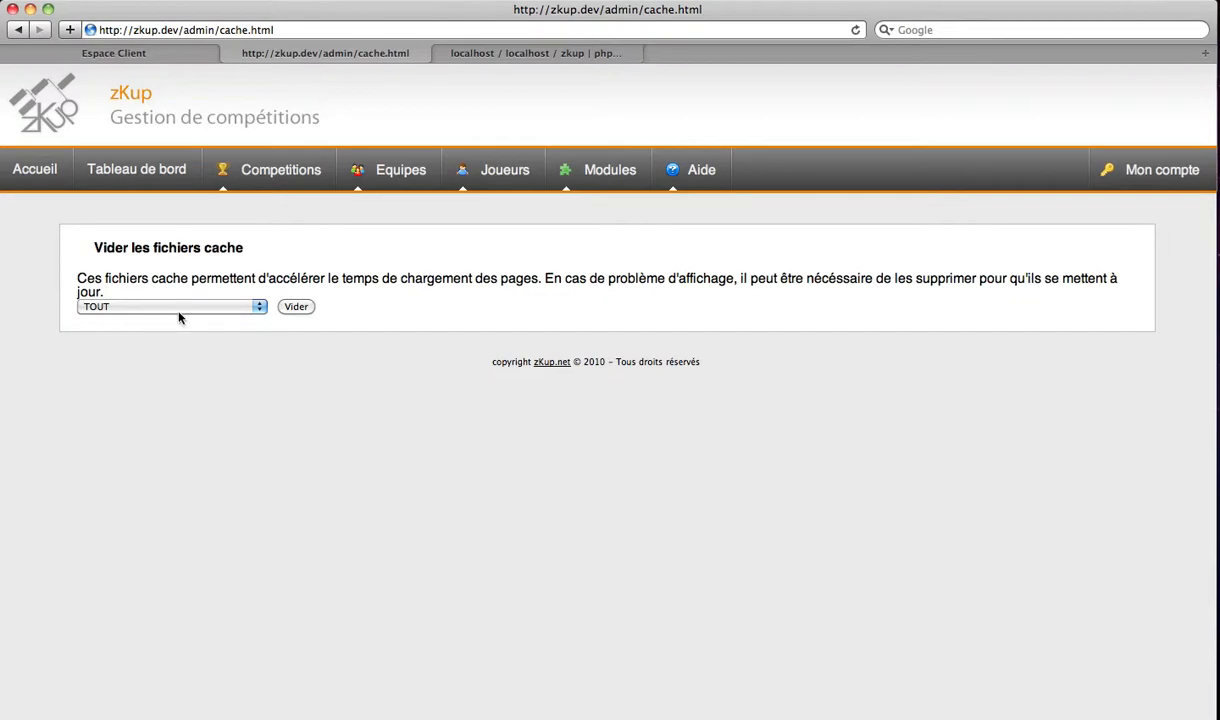
click(172, 310)
click(175, 309)
click(297, 307)
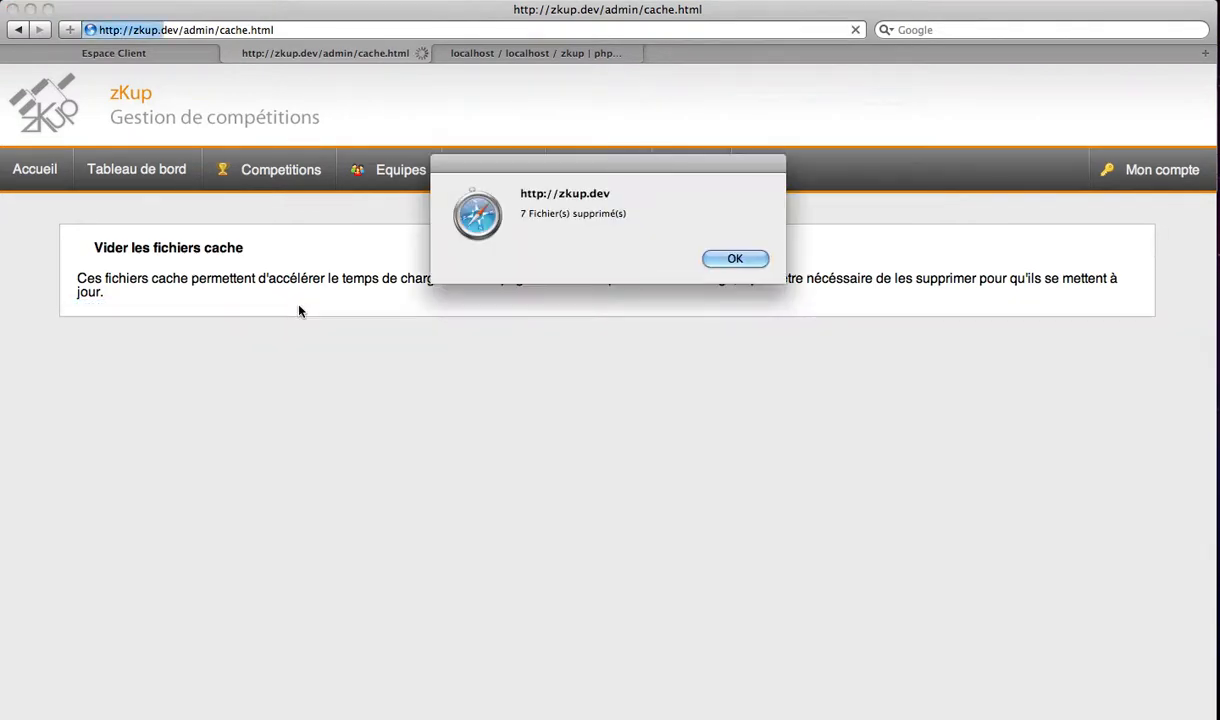
click(733, 259)
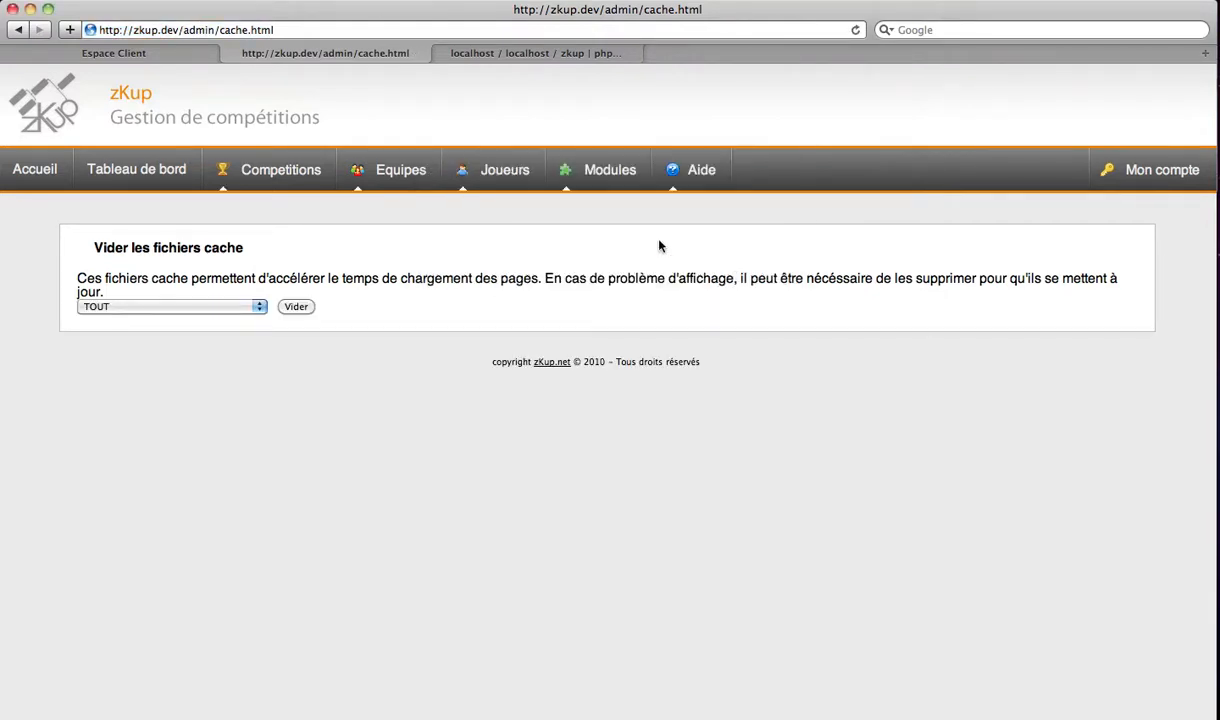
click(145, 173)
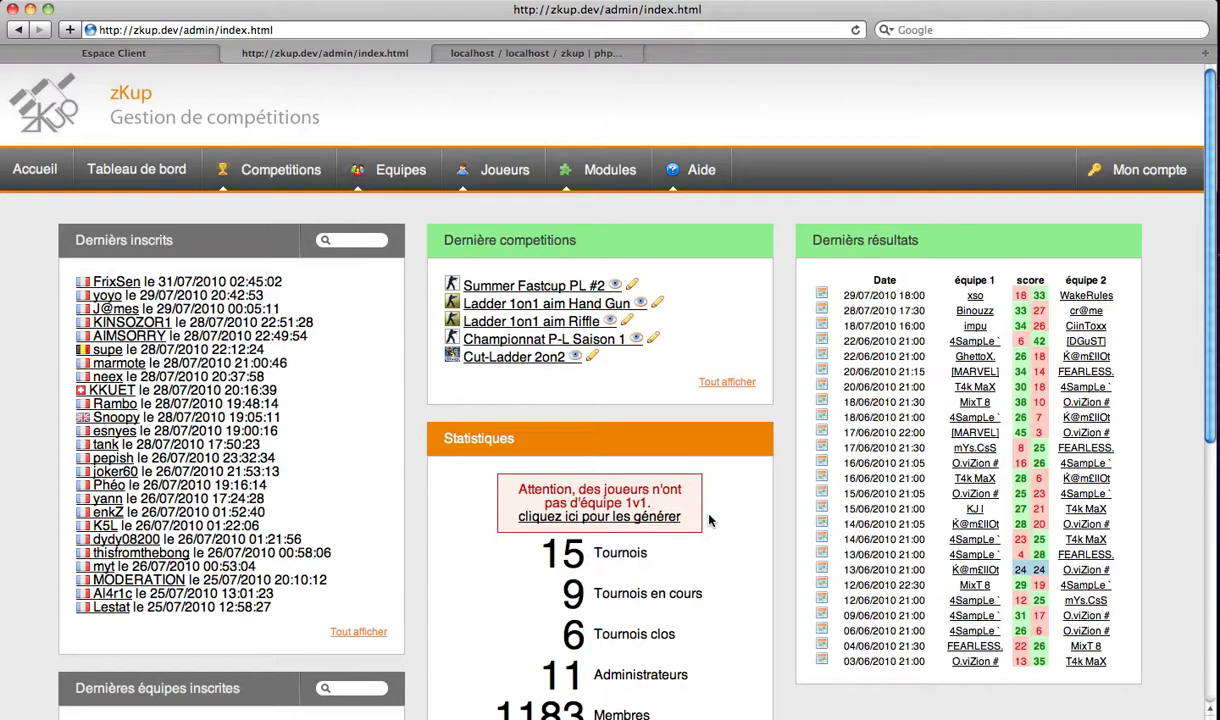
Step: Follow the Statistiques warning link to create 1194 solo 1v1 teams, then return to Tableau de bord
click(642, 517)
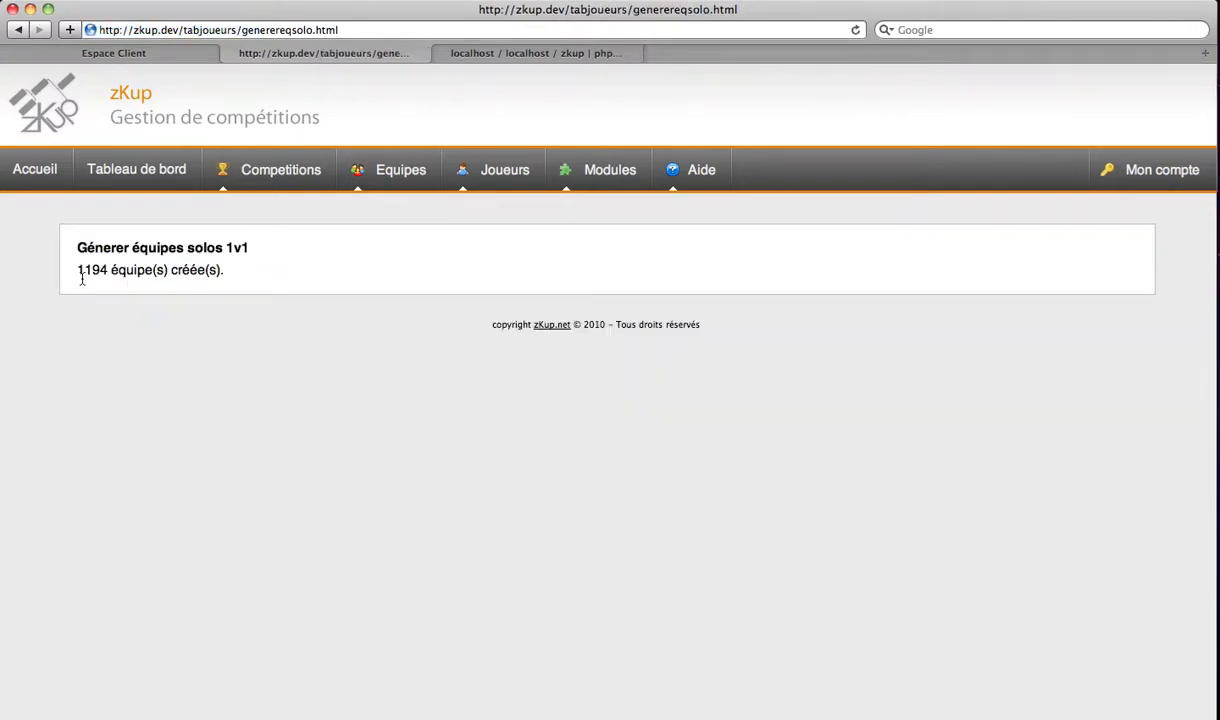
click(165, 180)
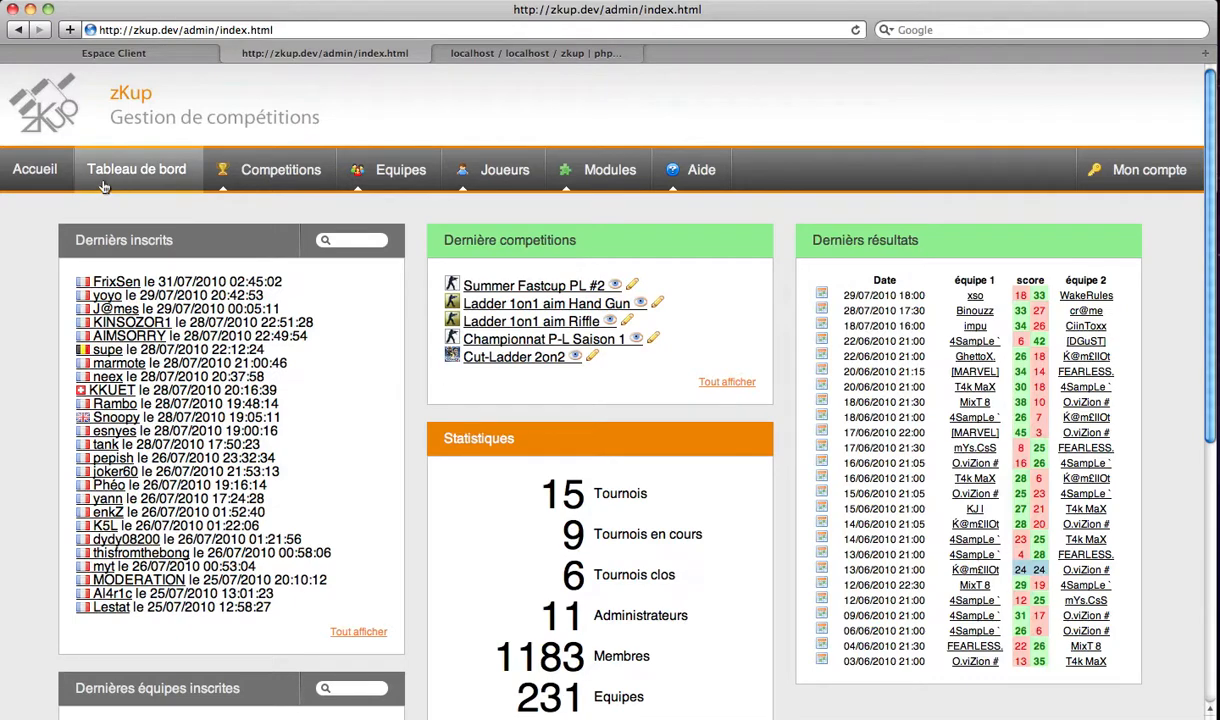
Step: Log out via Déconnexion on the public front page and select the username in the login box
click(45, 170)
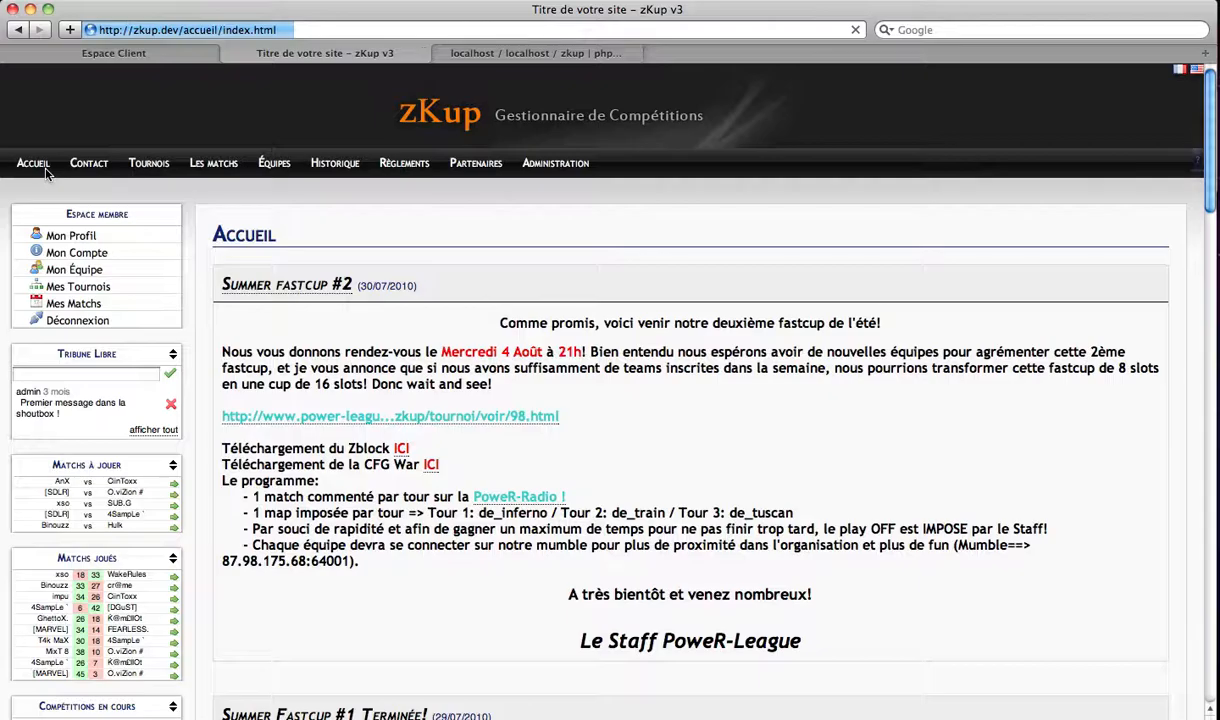
click(73, 322)
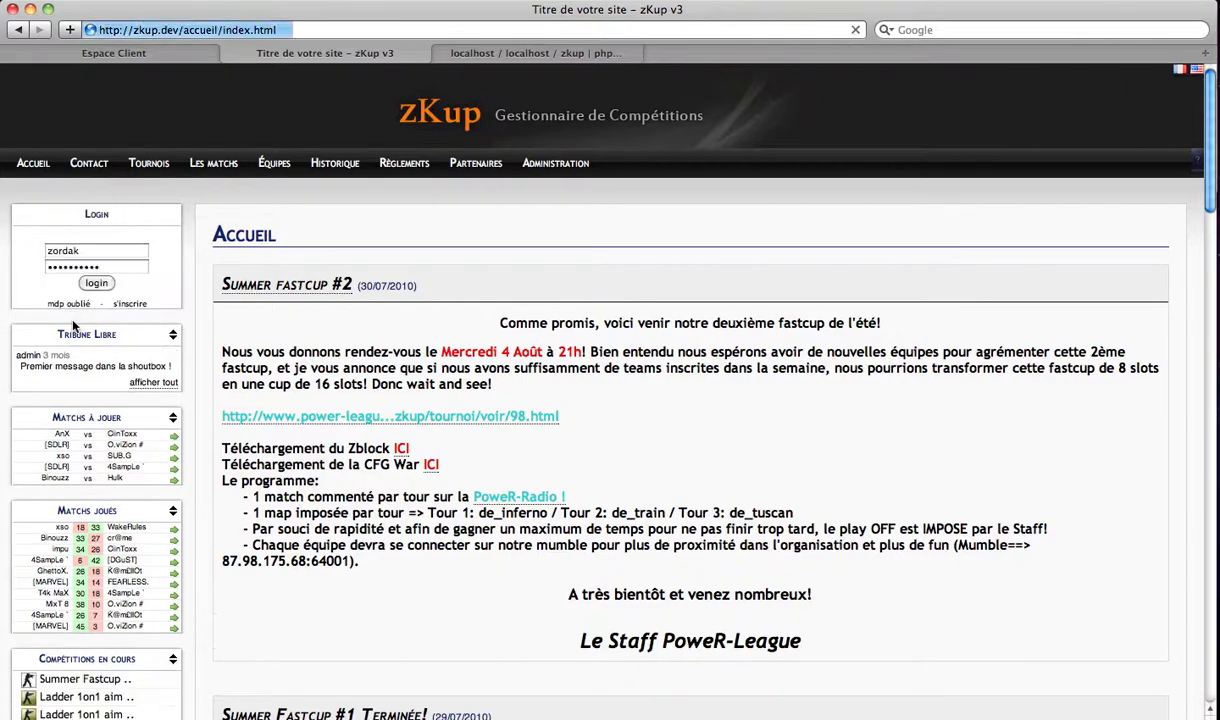
double_click(77, 250)
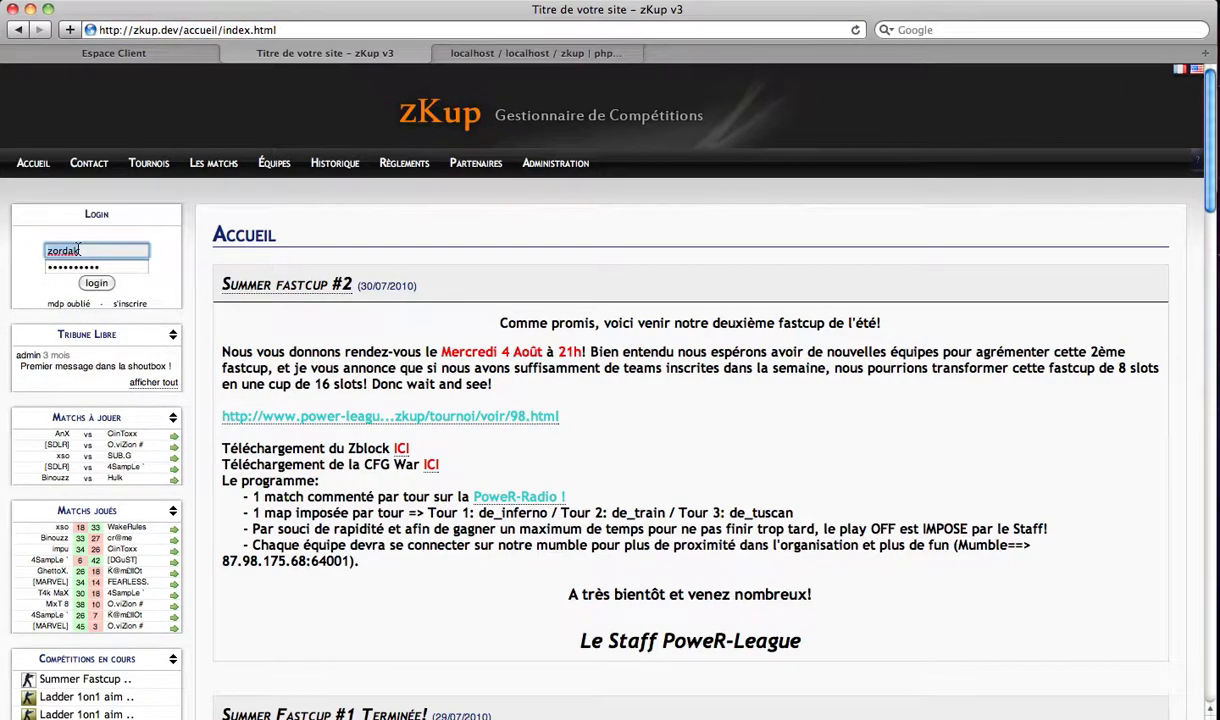